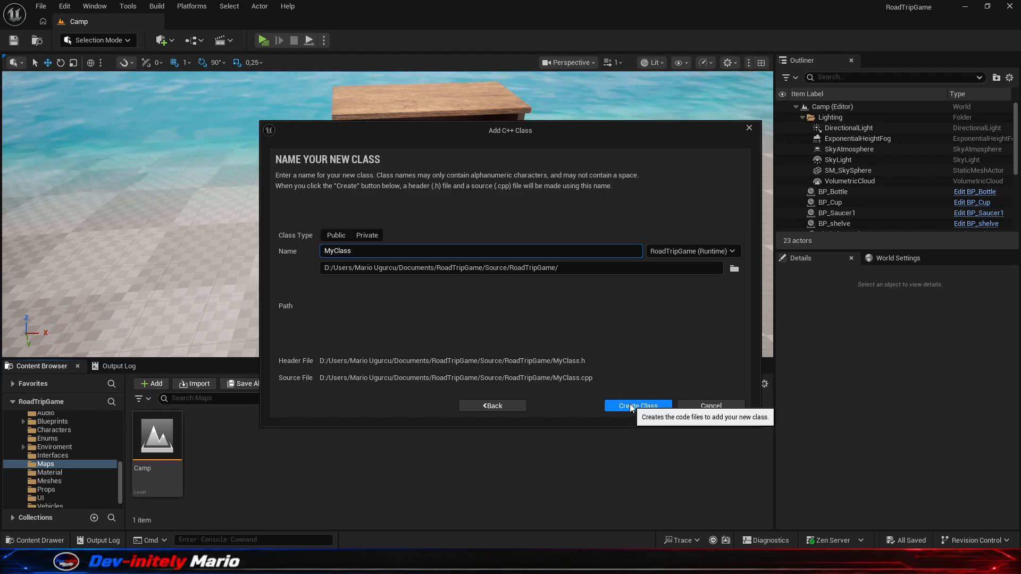
Step: Create the C++ class MyClass in the RoadTripGame module, acknowledge the build message and decline editing the code
click(629, 407)
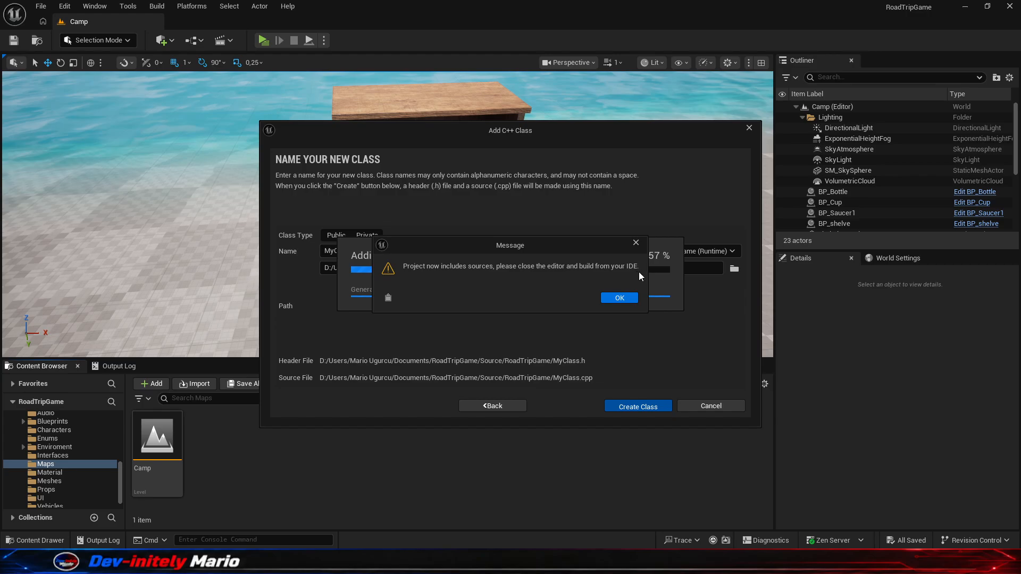
click(620, 297)
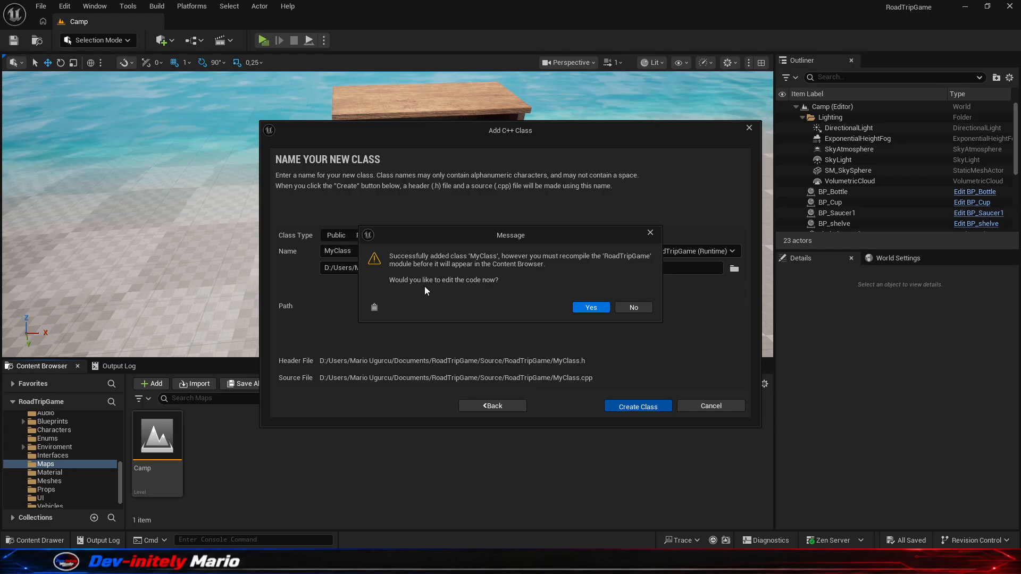
click(645, 306)
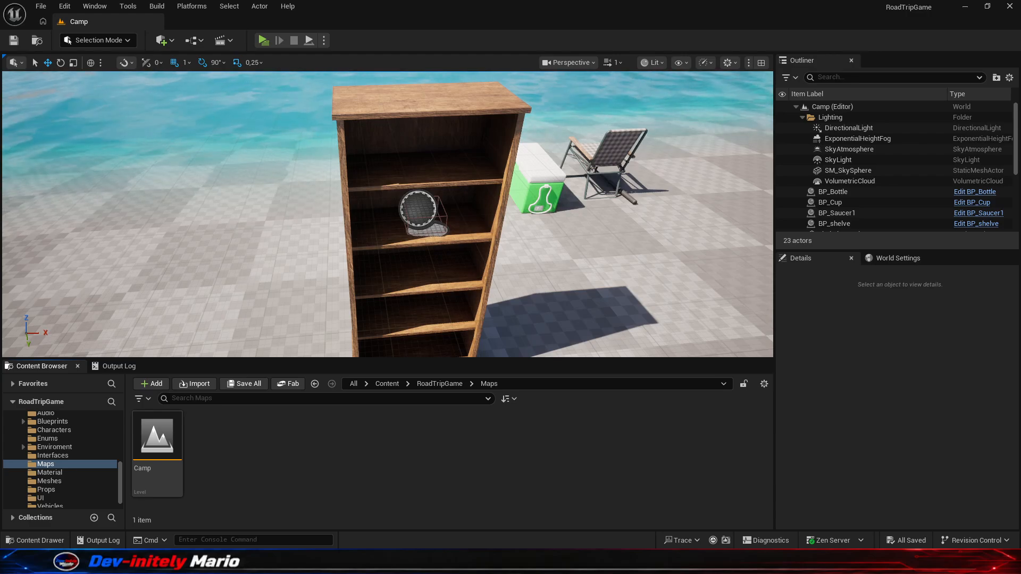
Step: Switch to File Explorer and create a folder named Plugins in the RoadTripGame project folder
click(75, 561)
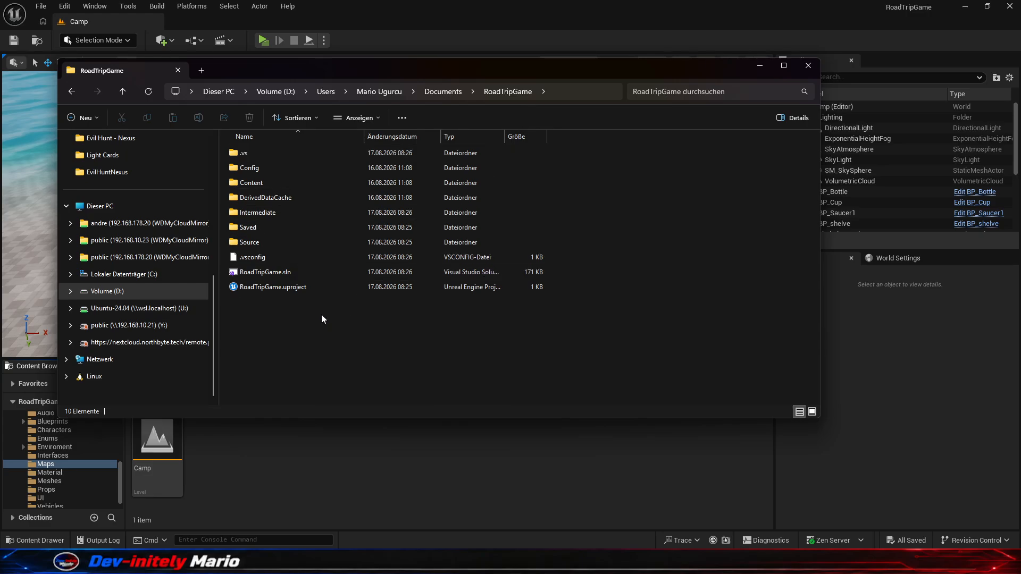
right_click(303, 320)
mouse_move(395, 393)
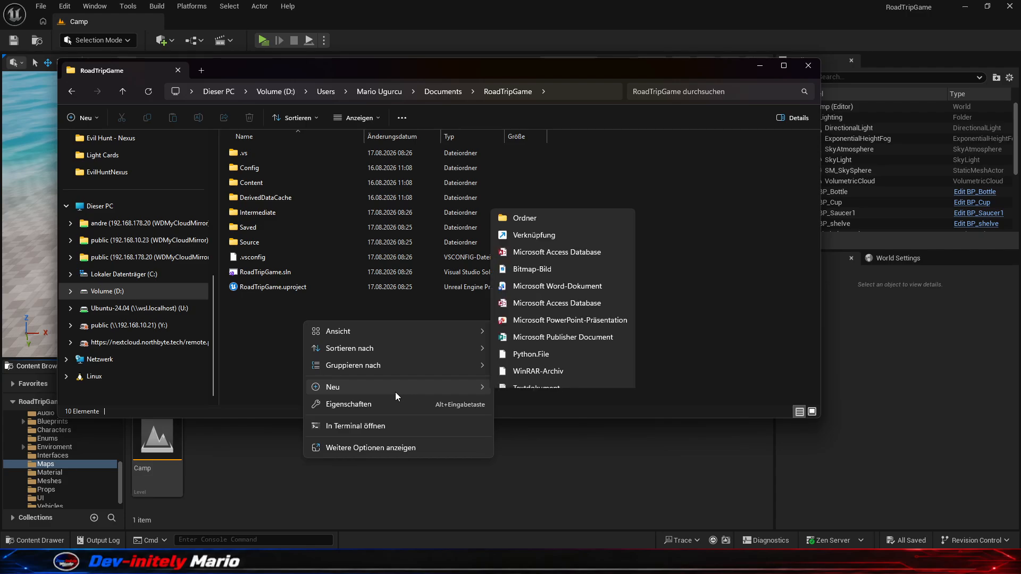
click(577, 164)
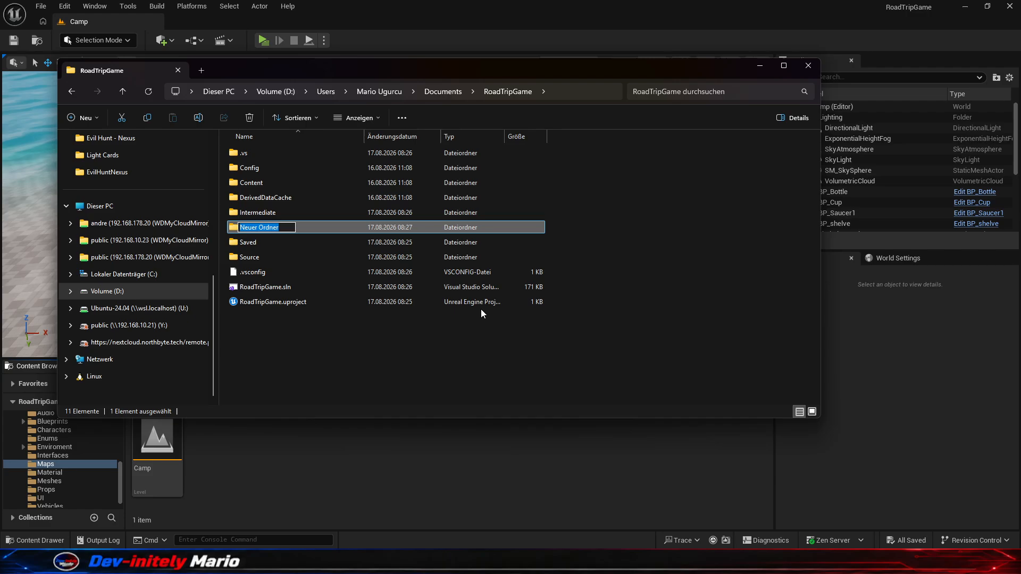
text(Plugins)
key(Escape)
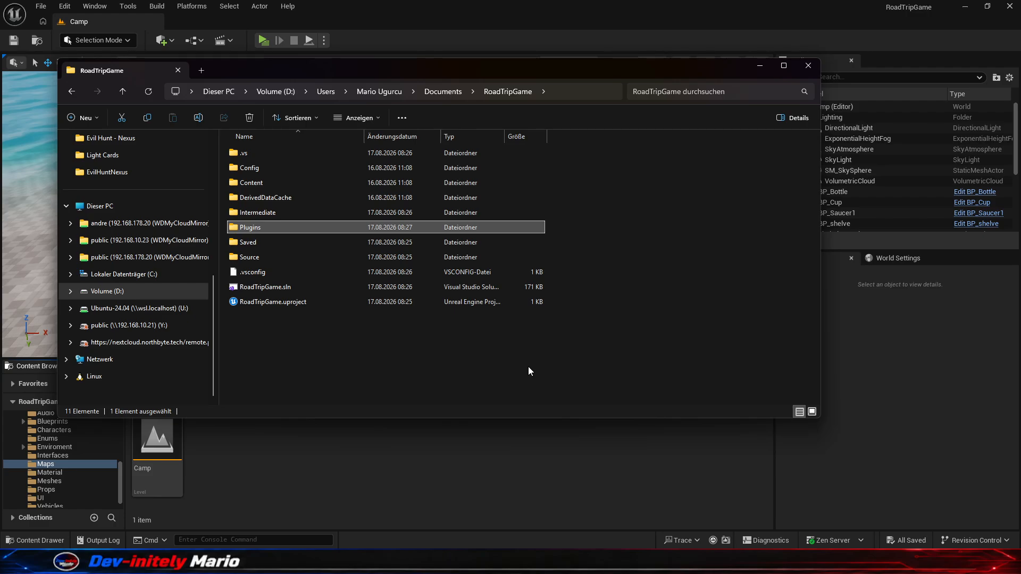
Step: Switch to the browser and examine the plugin versions listed on the Advanced Sessions Binaries page, then return to File Explorer
click(955, 10)
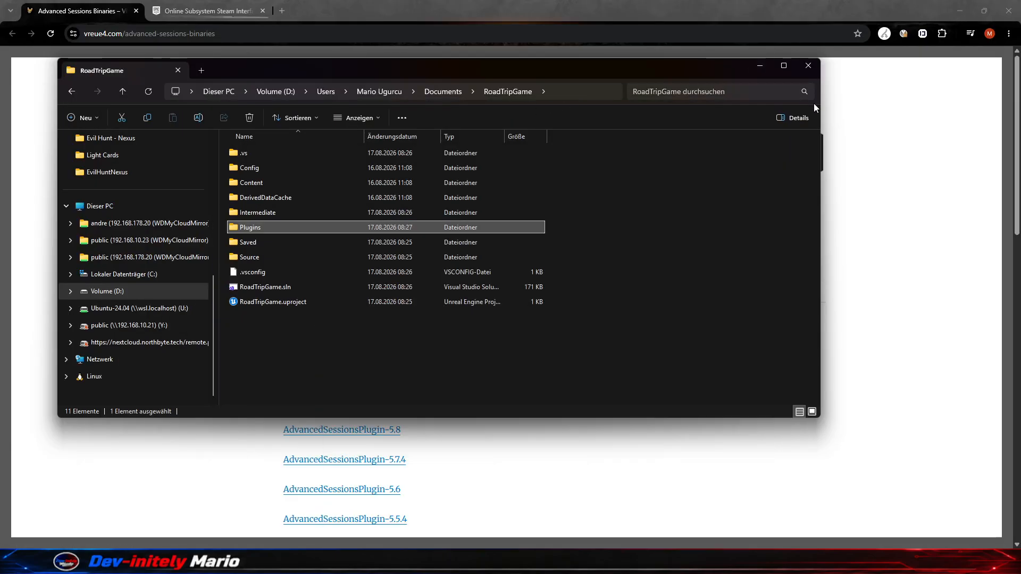
click(873, 93)
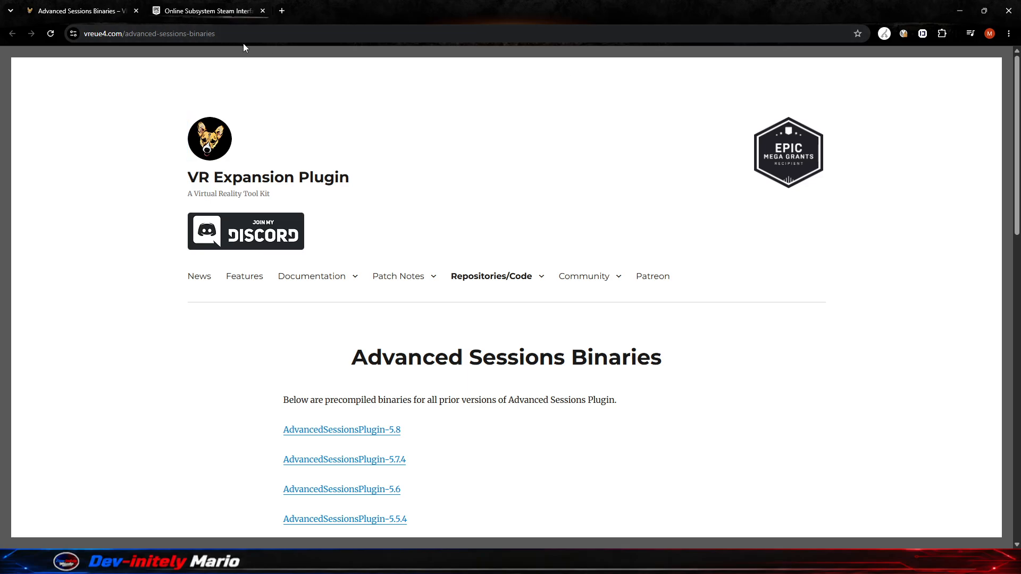
scroll(449, 198, down, 2)
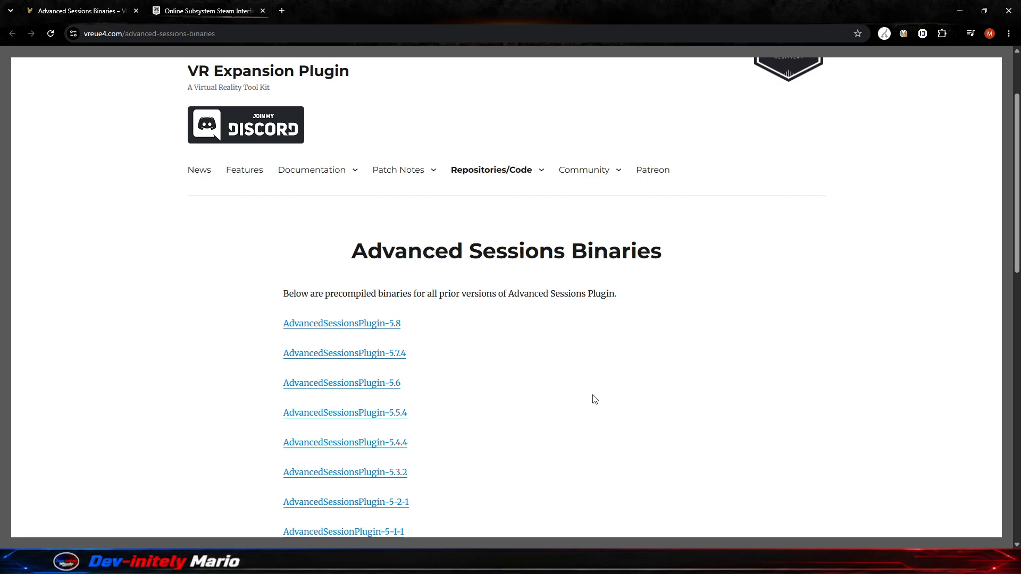
key(alt+Tab)
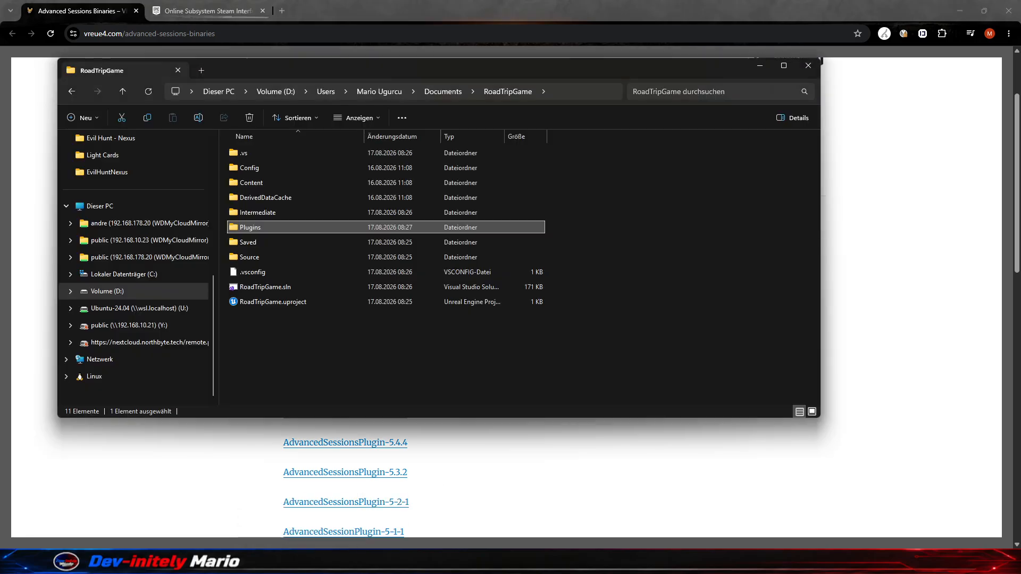
click(347, 333)
scroll(165, 223, up, 10)
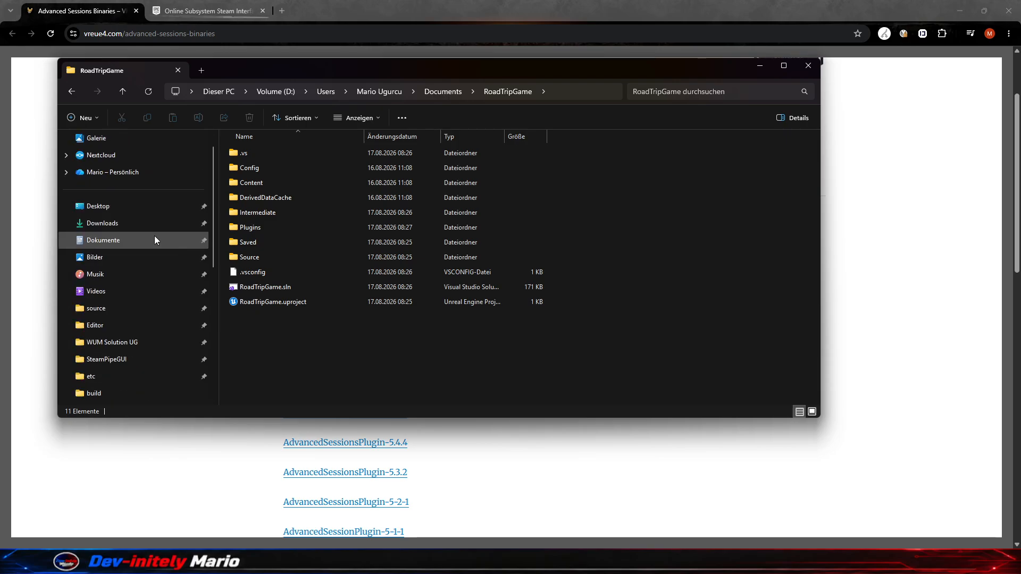
right_click(143, 245)
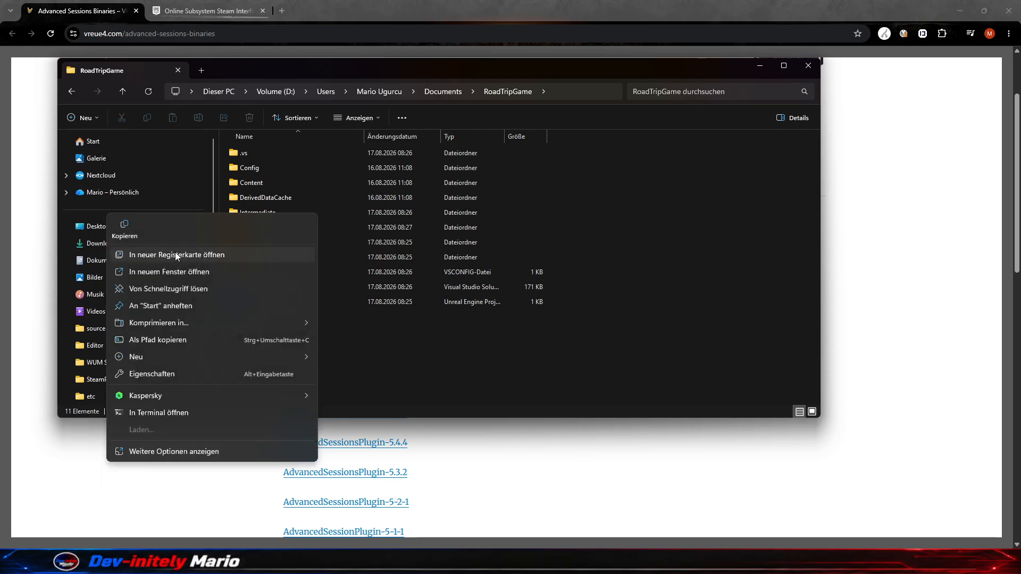
click(174, 253)
click(233, 70)
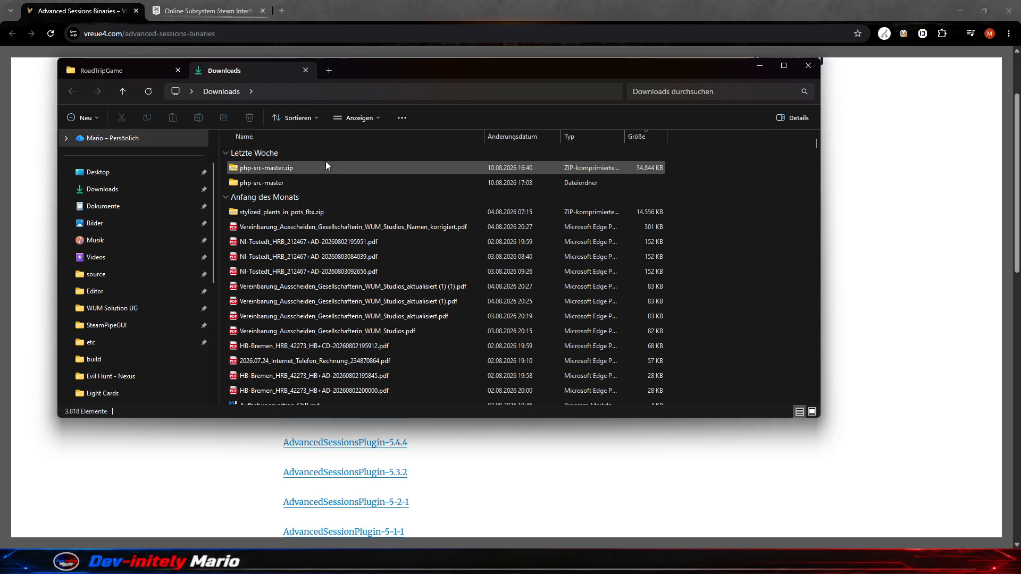
click(306, 70)
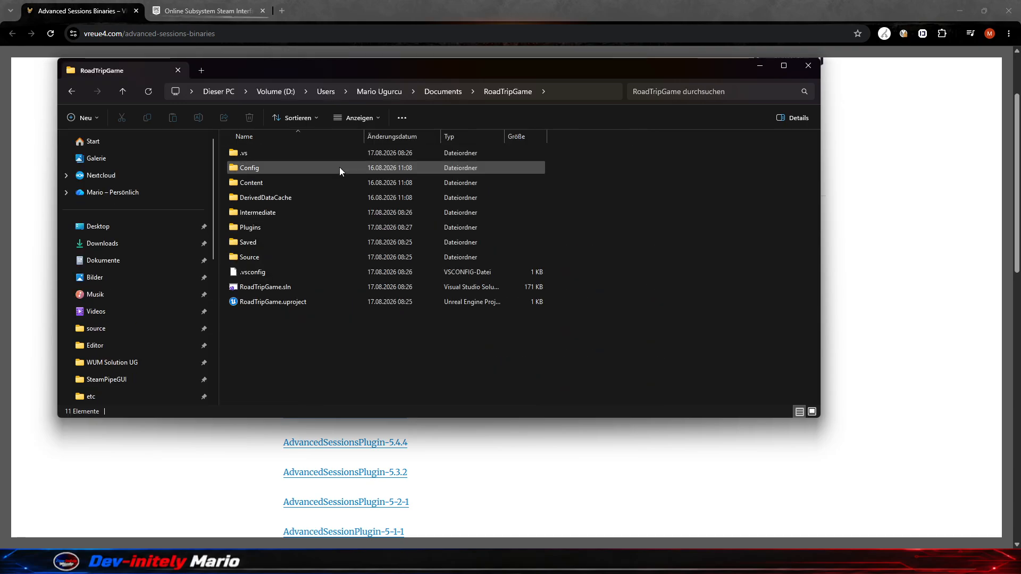
scroll(133, 266, down, 5)
click(117, 238)
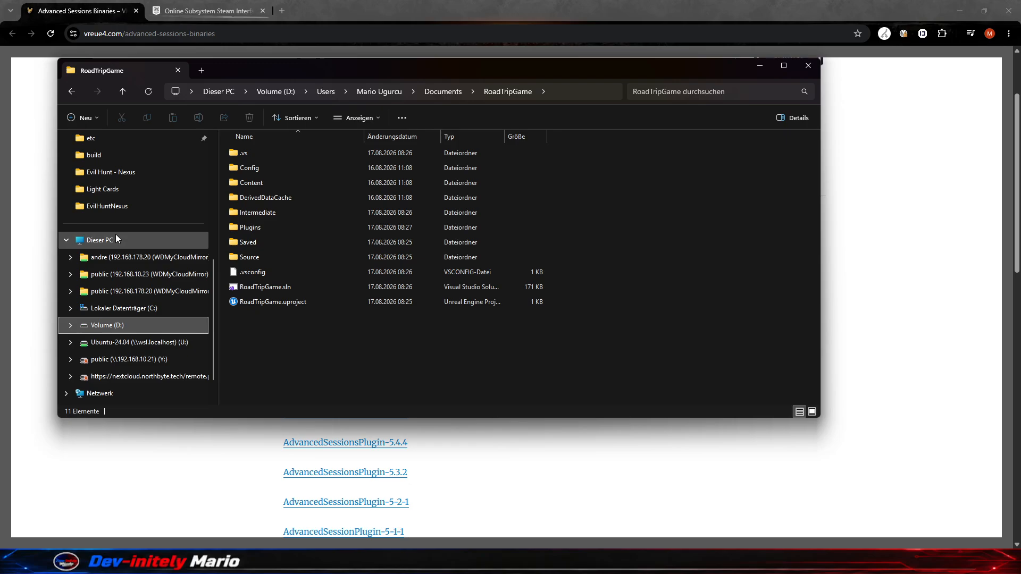
key(alt+Left)
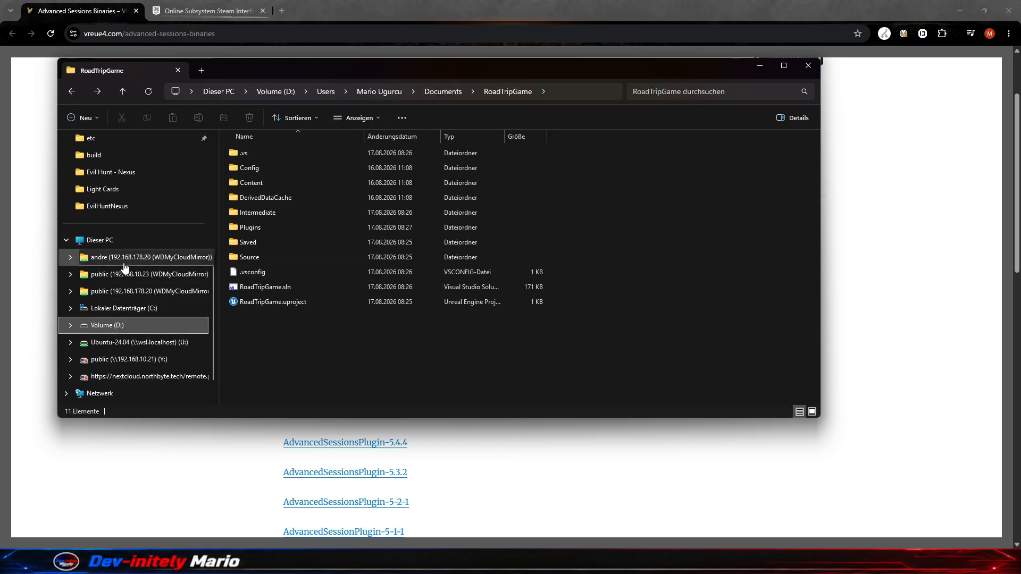
Step: Open Volume (D:) in a second File Explorer tab and navigate to the Downloads folder inside the user's profile folder
right_click(111, 327)
key(Escape)
right_click(110, 326)
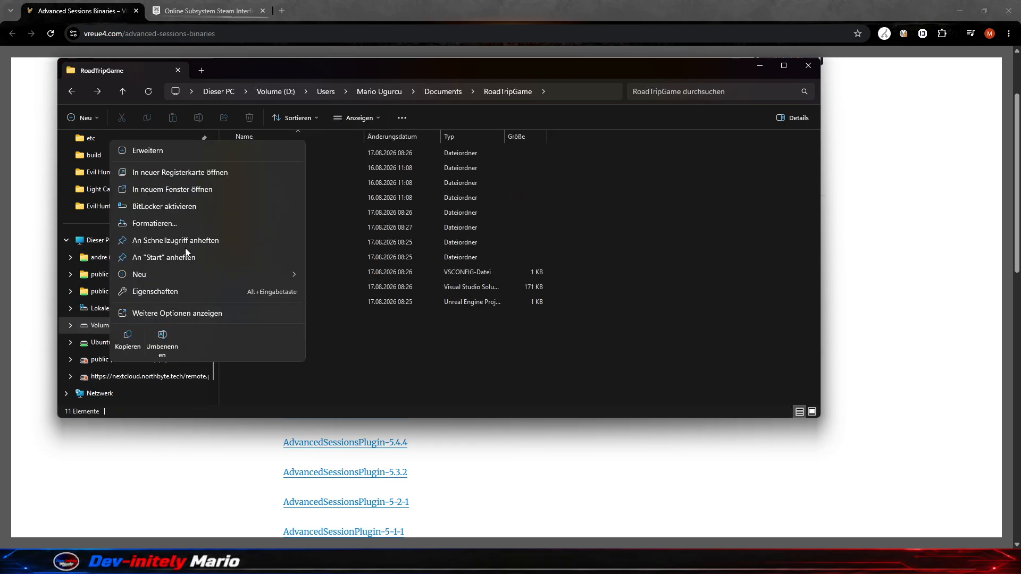
click(193, 166)
click(220, 68)
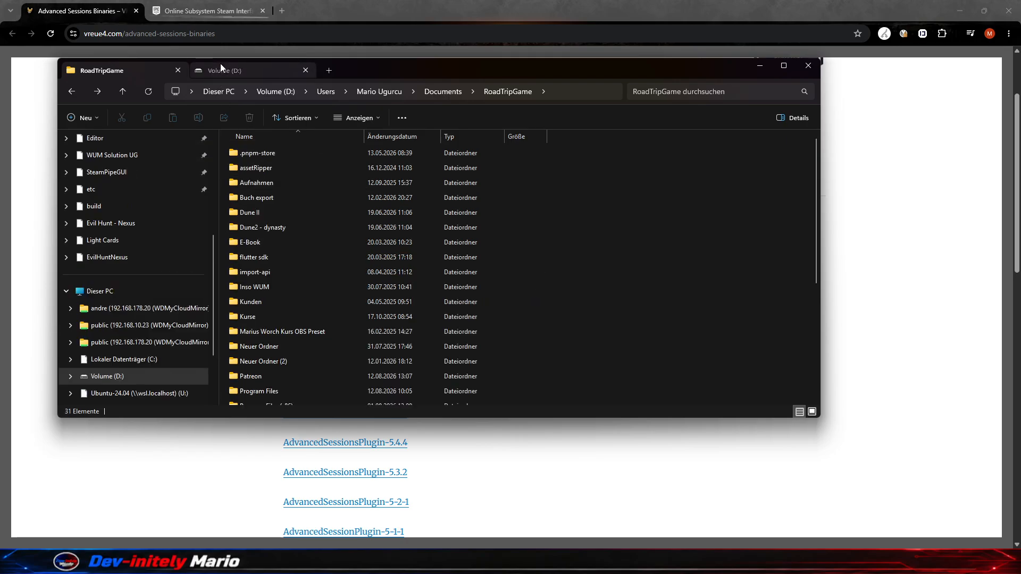
scroll(319, 276, down, 5)
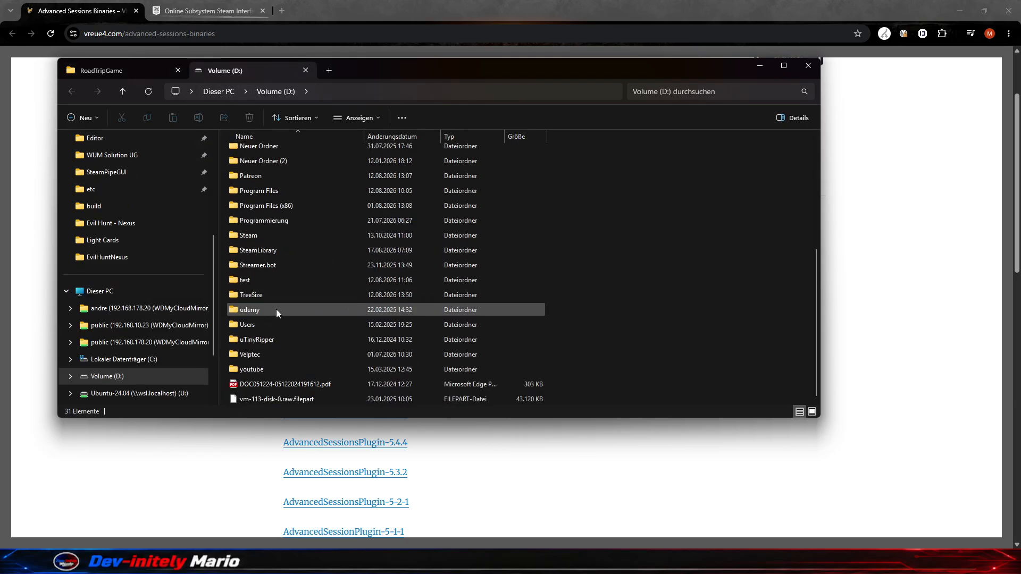
double_click(289, 325)
double_click(281, 155)
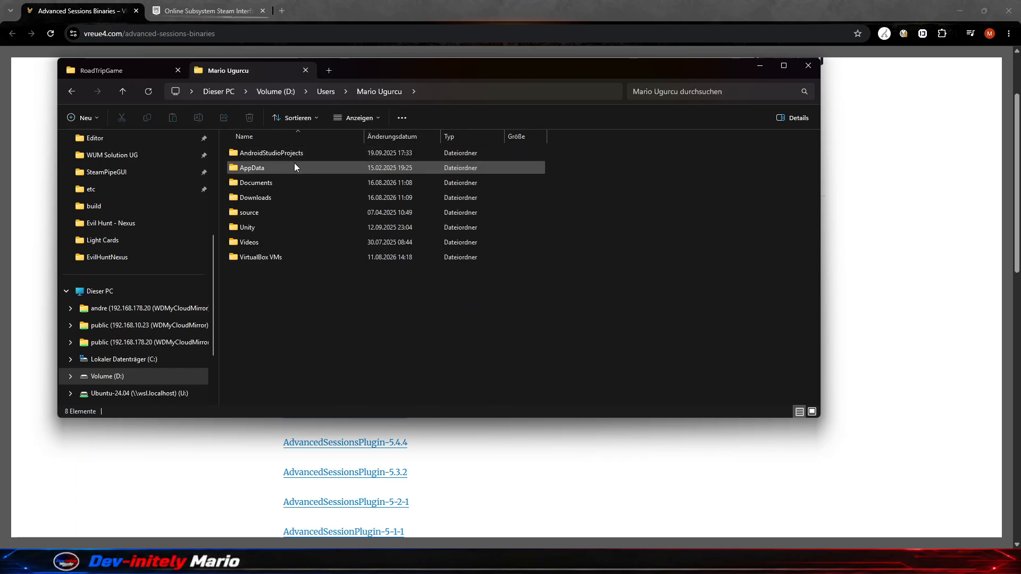
double_click(287, 197)
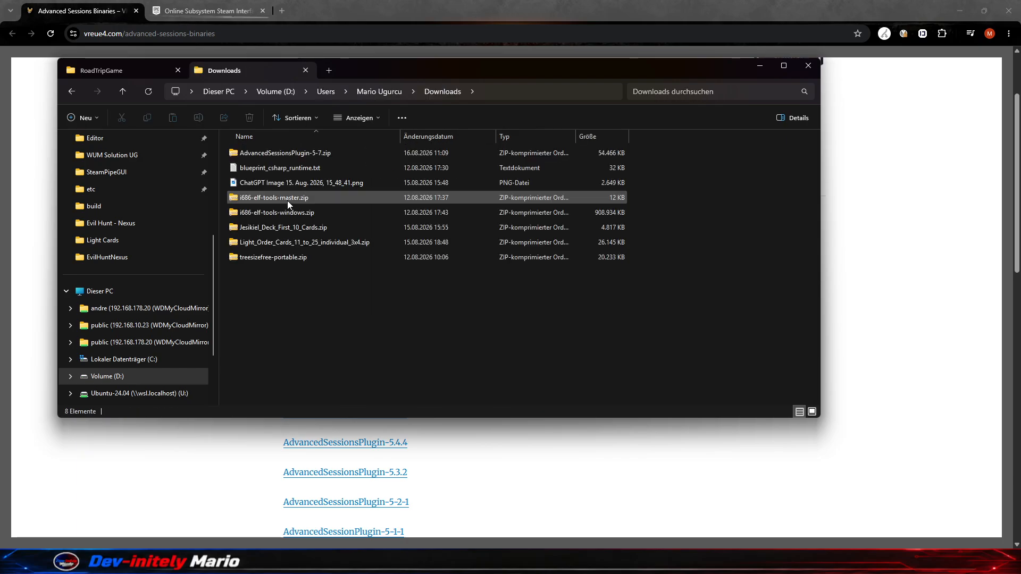
Step: Open AdvancedSessionsPlugin-5-7.zip and go into the AdvancedSessions folder inside AdvancedSessionsPlugin
click(340, 152)
double_click(340, 152)
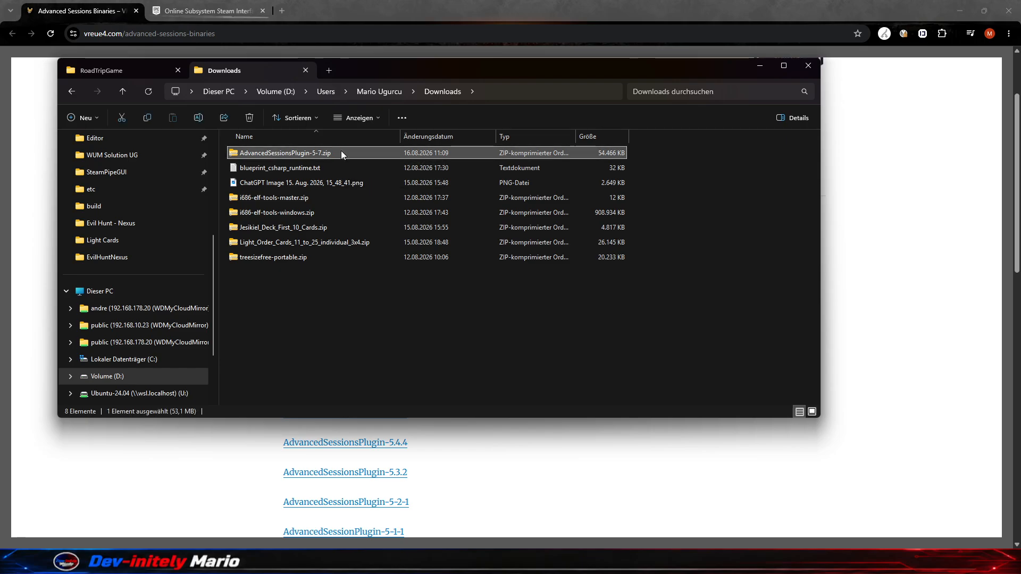
double_click(336, 154)
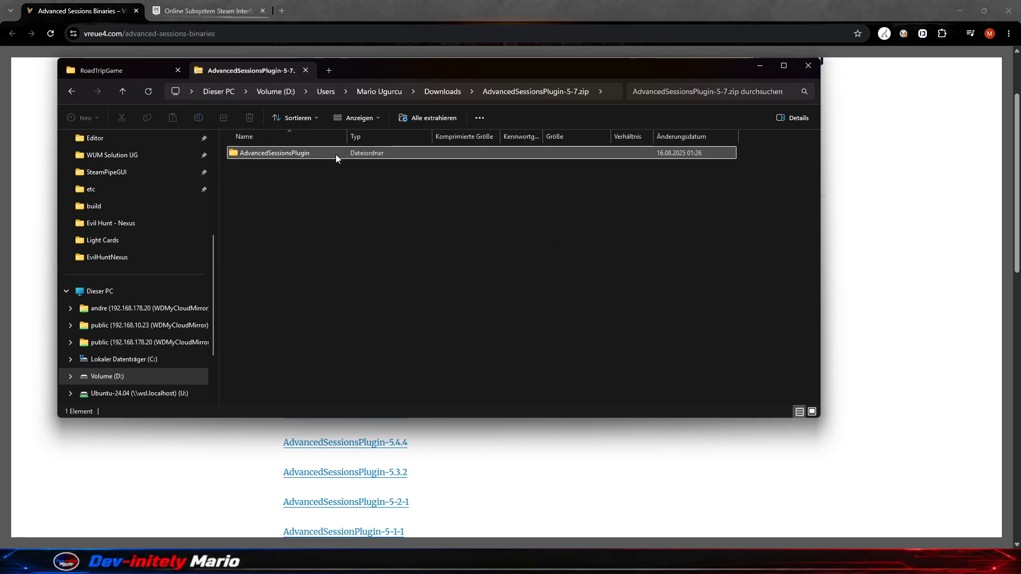
drag(321, 204, 291, 154)
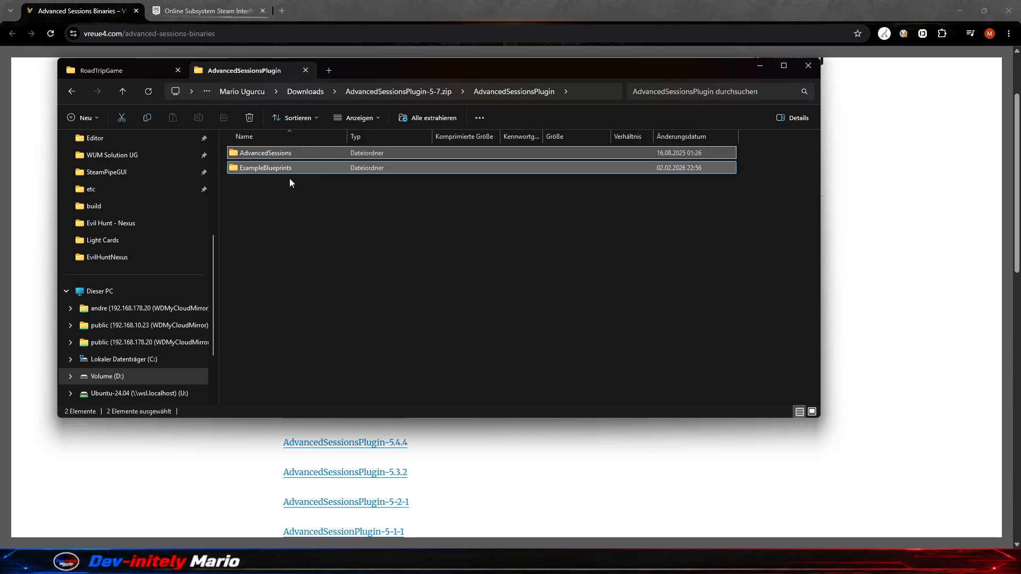
click(288, 197)
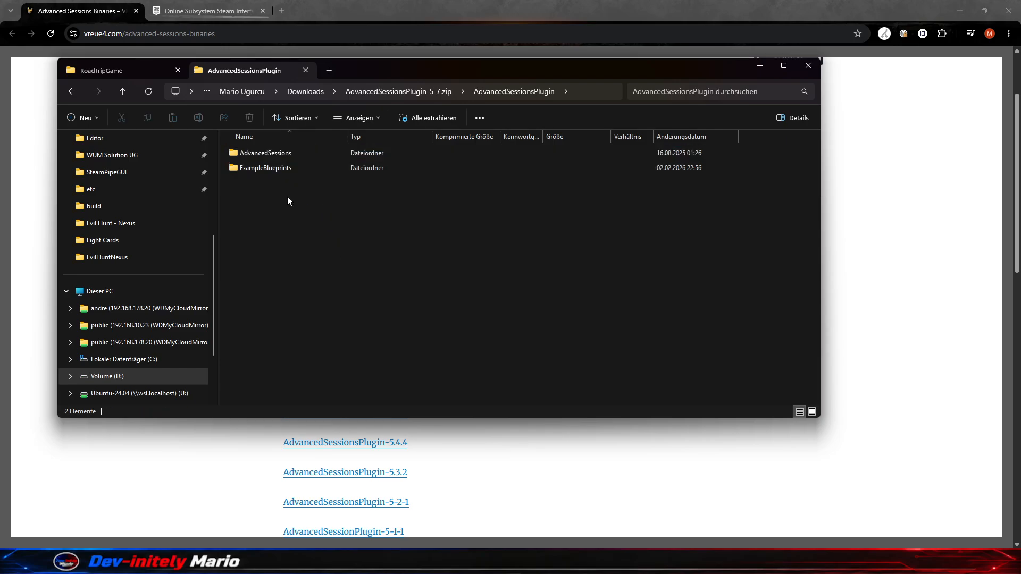
double_click(296, 154)
Step: Copy the AdvancedSessions and AdvancedSteamSessions folders from the archive into the RoadTripGame project's Plugins folder and refresh the listing
drag(312, 209, 263, 150)
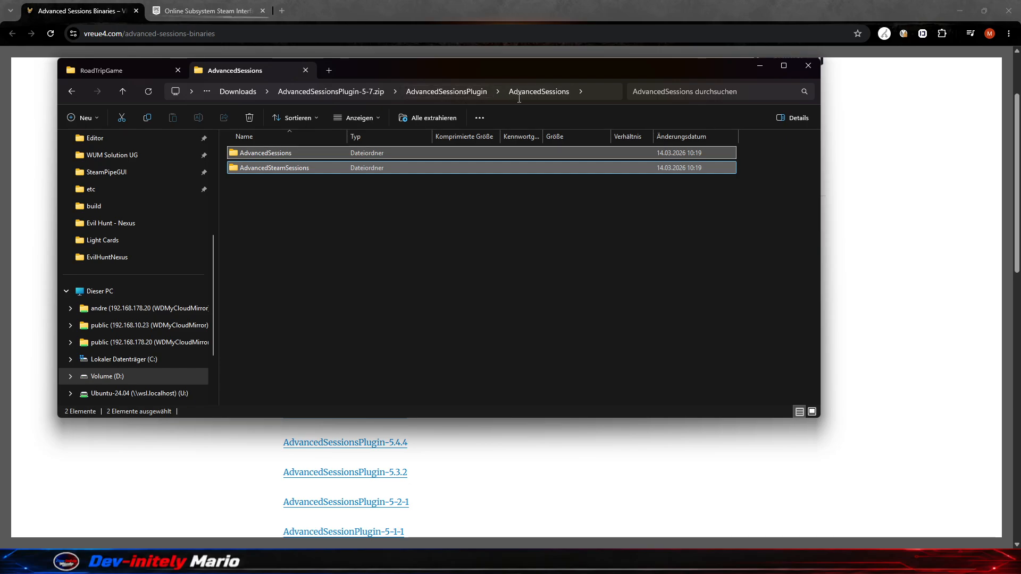
drag(317, 219, 292, 152)
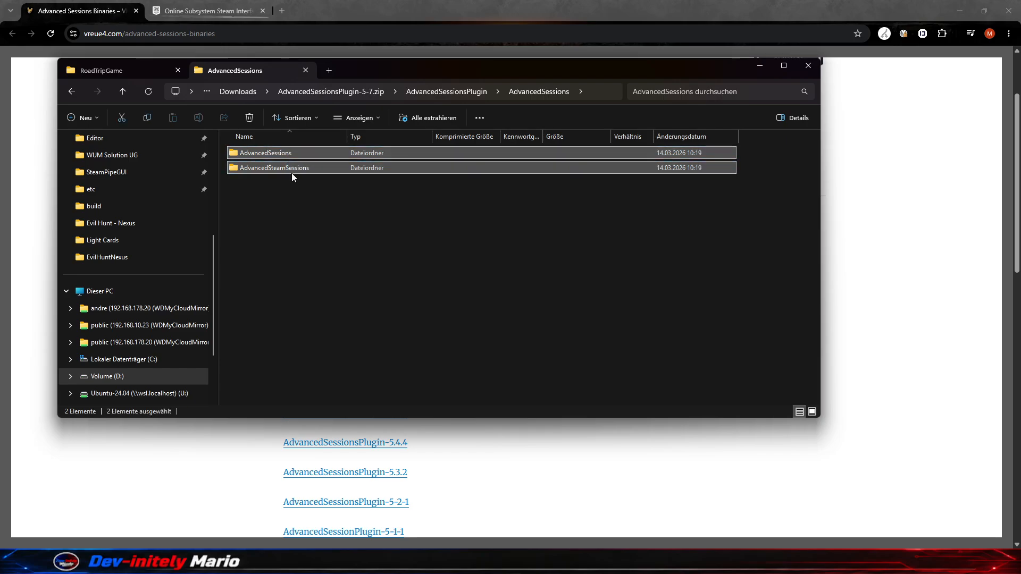
key(ctrl+c)
click(107, 72)
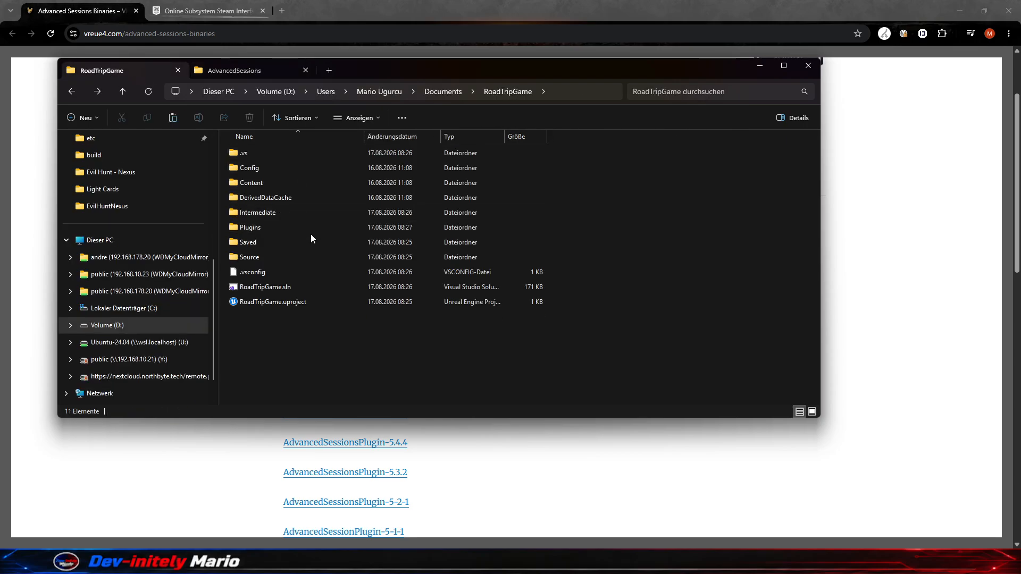
double_click(275, 228)
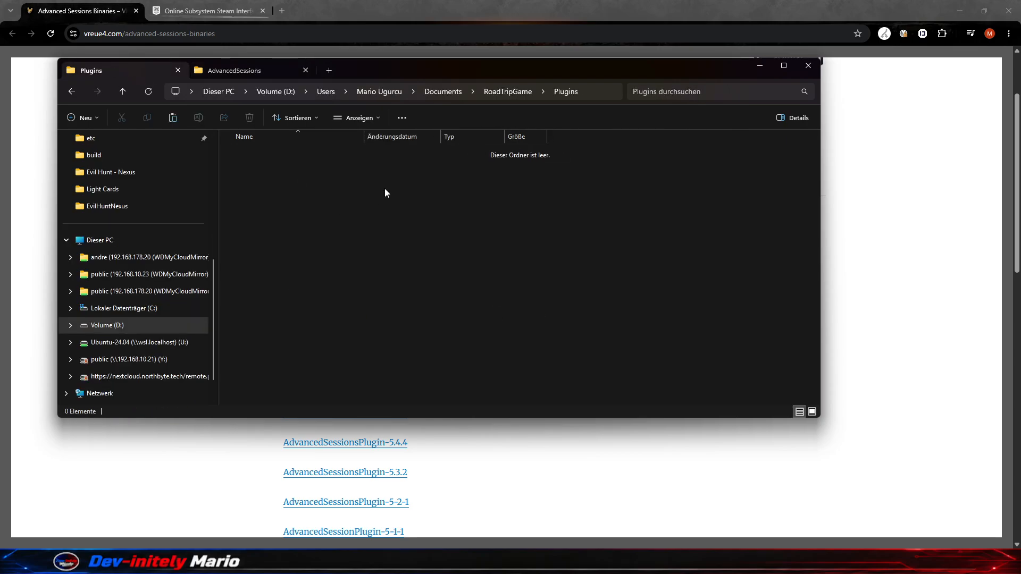
key(ctrl+v)
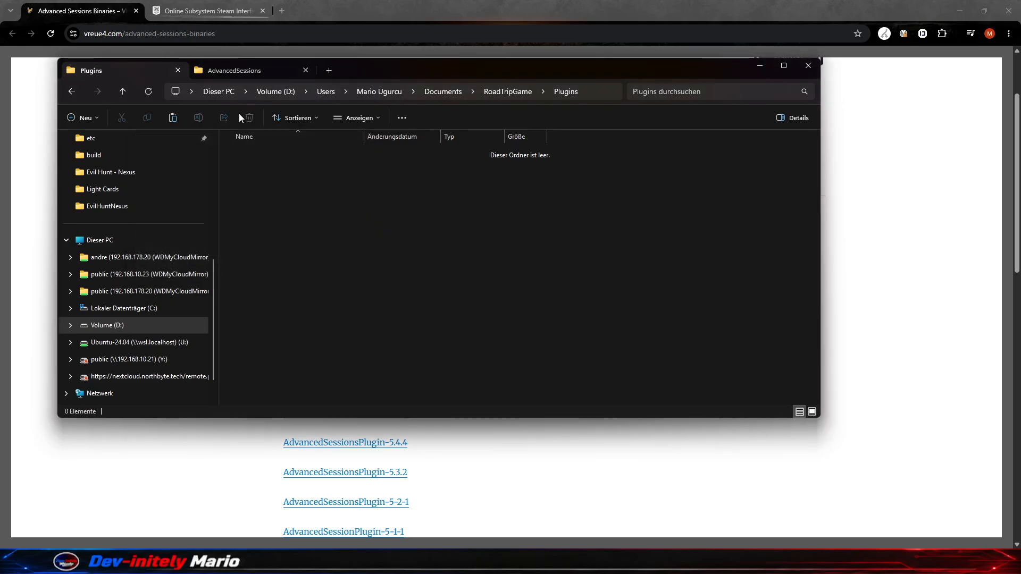
click(149, 93)
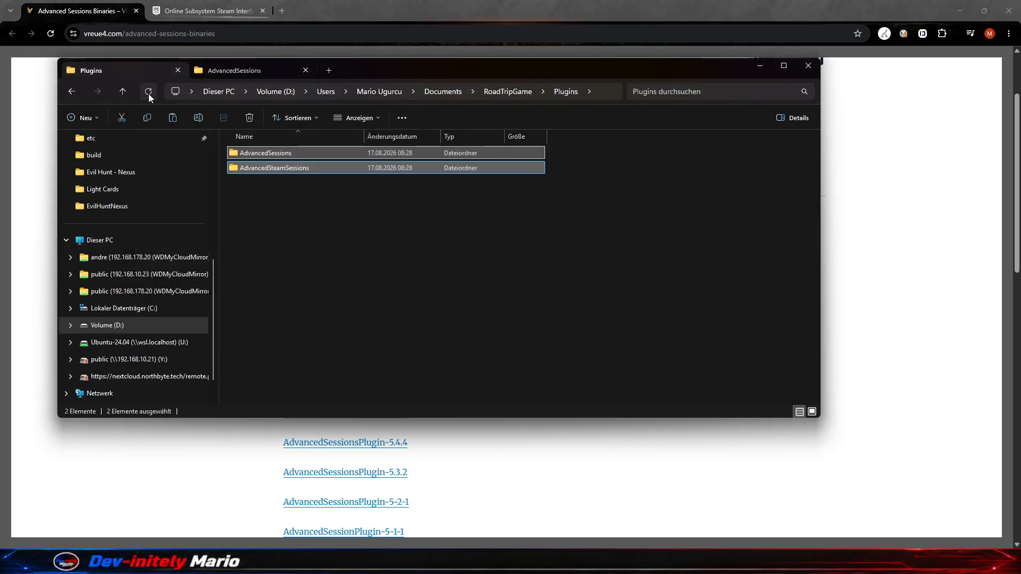
Step: Return to the RoadTripGame project folder and create a new text document there
click(507, 96)
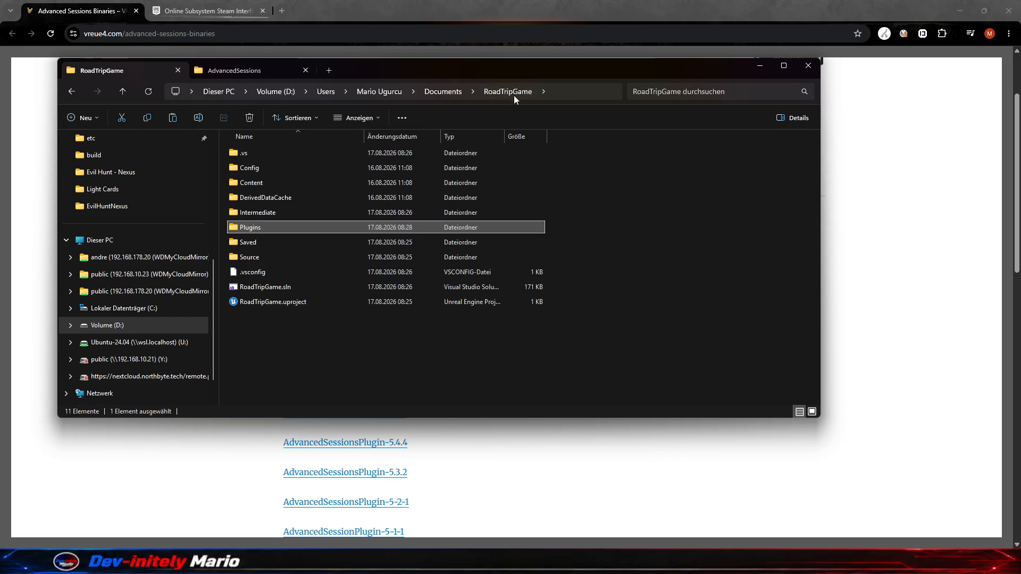
right_click(279, 338)
mouse_move(372, 263)
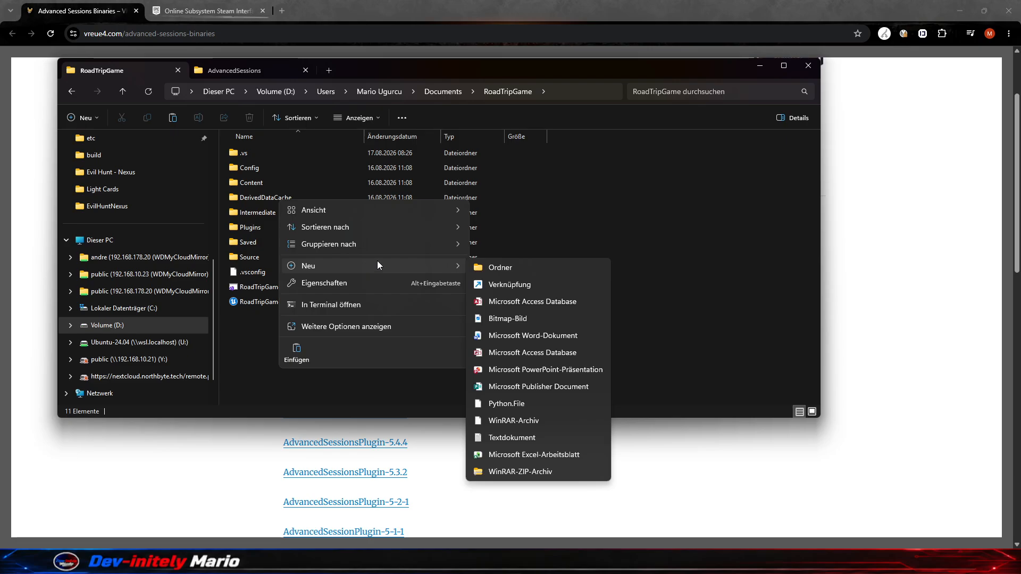
click(503, 435)
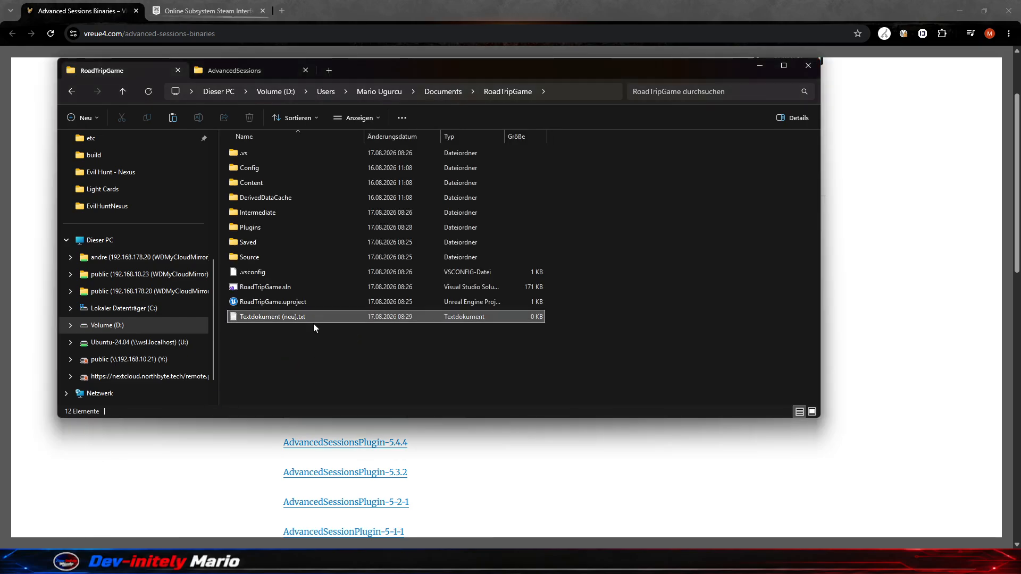
Step: Name the new text document in the RoadTripGame folder steam_app_id.txt
text(st)
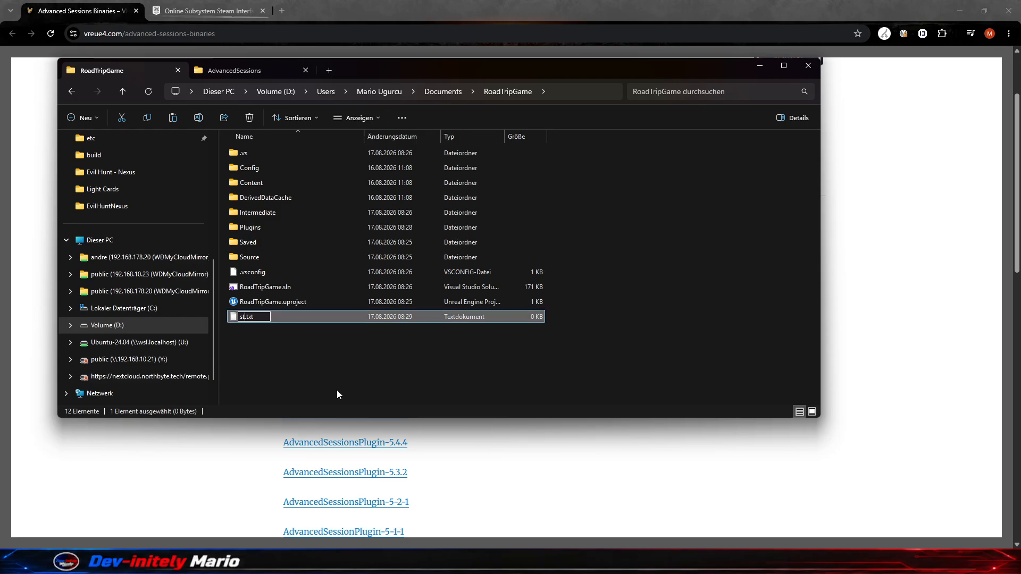
text(eam_app_id)
key(Escape)
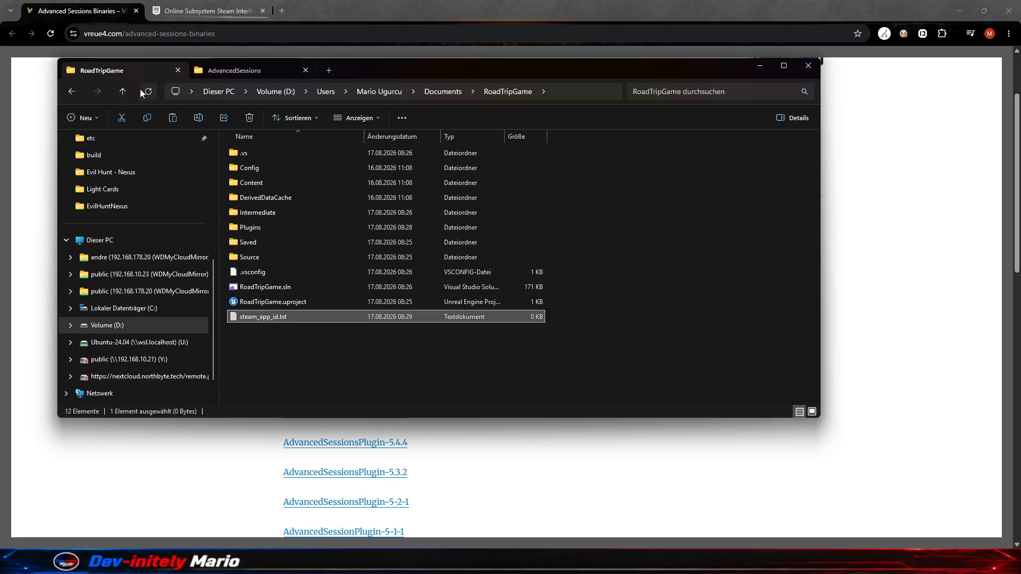
Step: Open steam_app_id.txt, enter 480 as its content and minimize the text editor
click(274, 346)
click(300, 318)
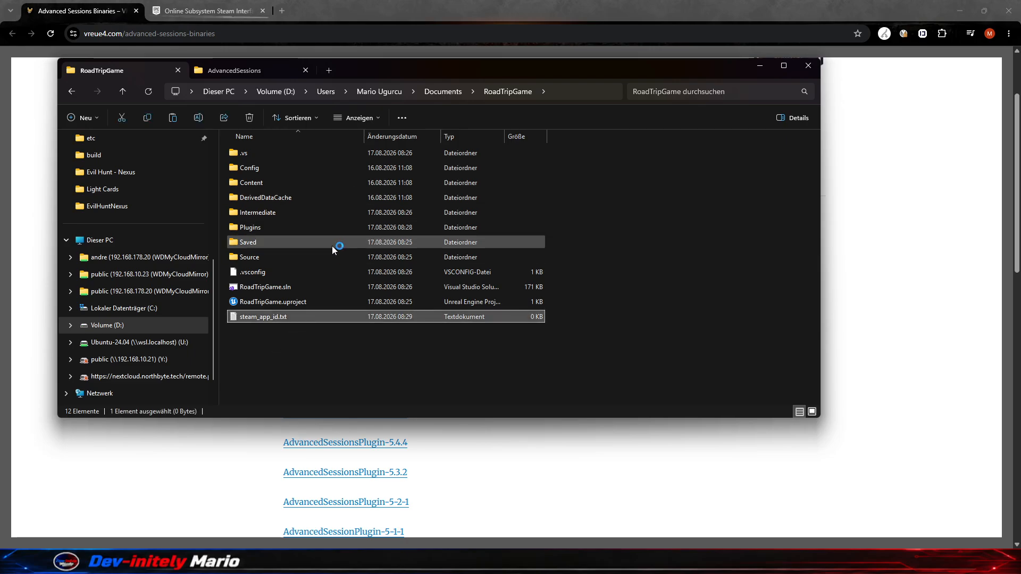
double_click(309, 316)
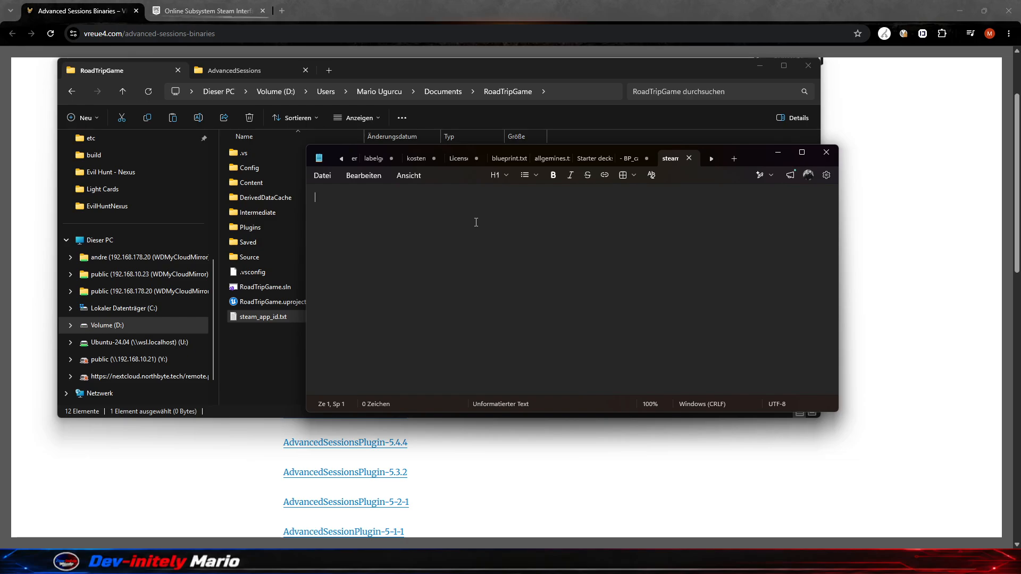
text(480)
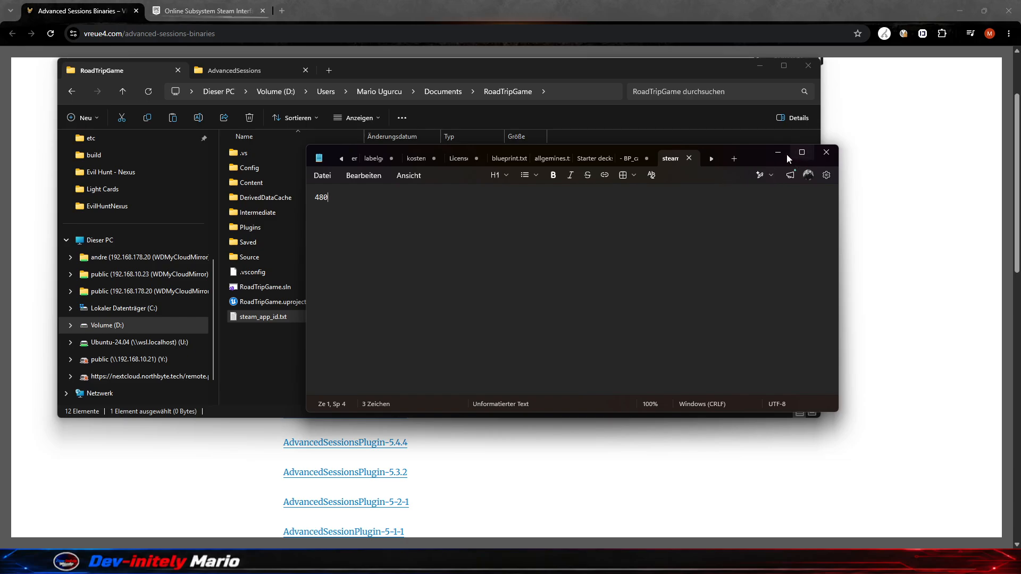
click(779, 153)
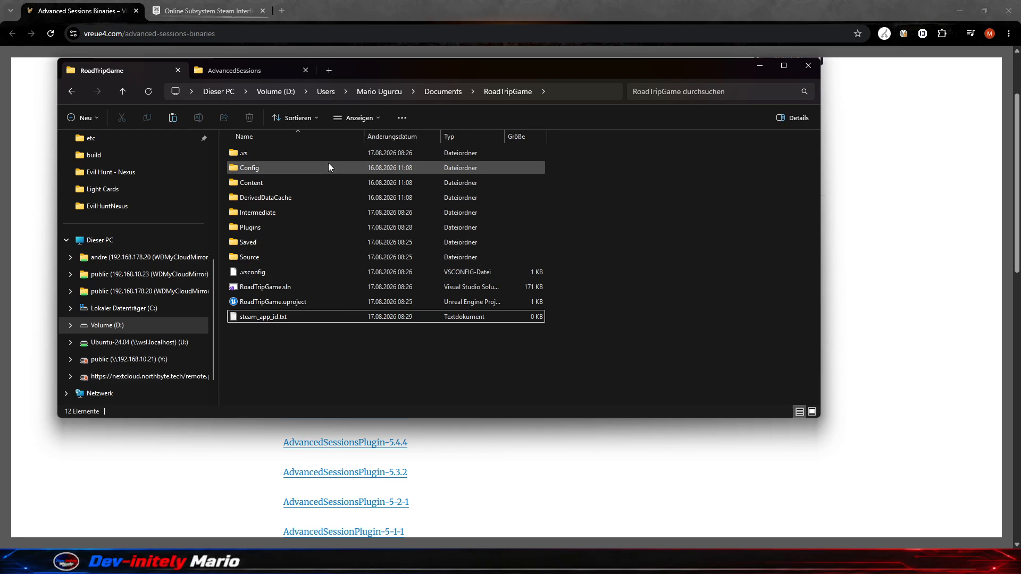
Step: Open DefaultEngine.ini from the project's Config folder in the Windows text editor (Editor)
double_click(285, 170)
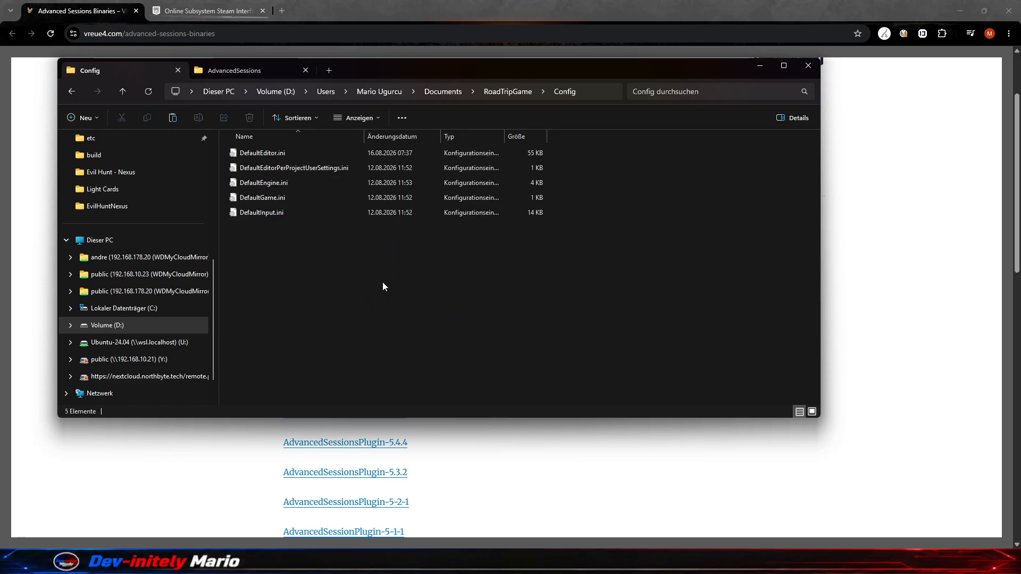
click(317, 184)
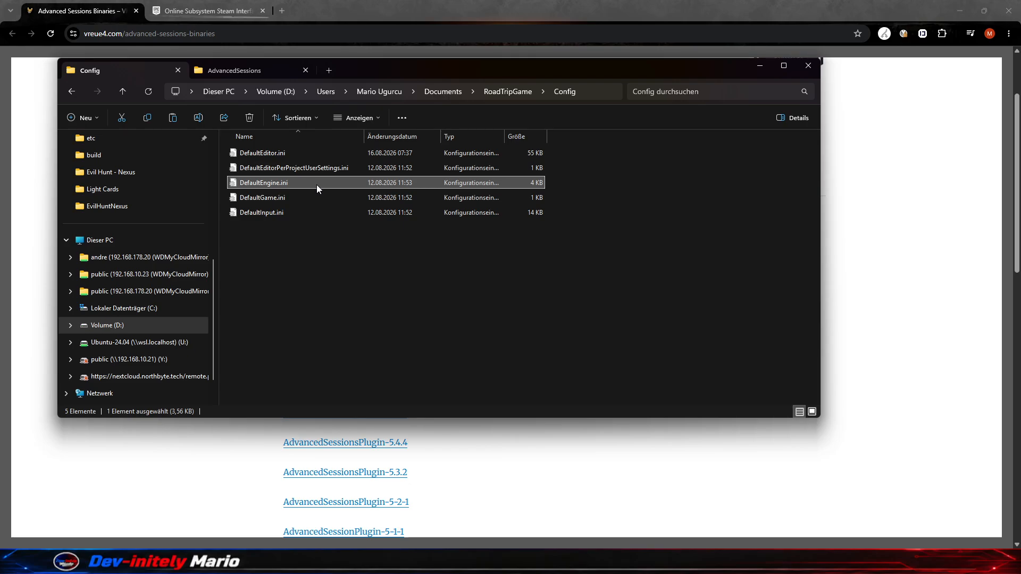
right_click(317, 183)
mouse_move(396, 253)
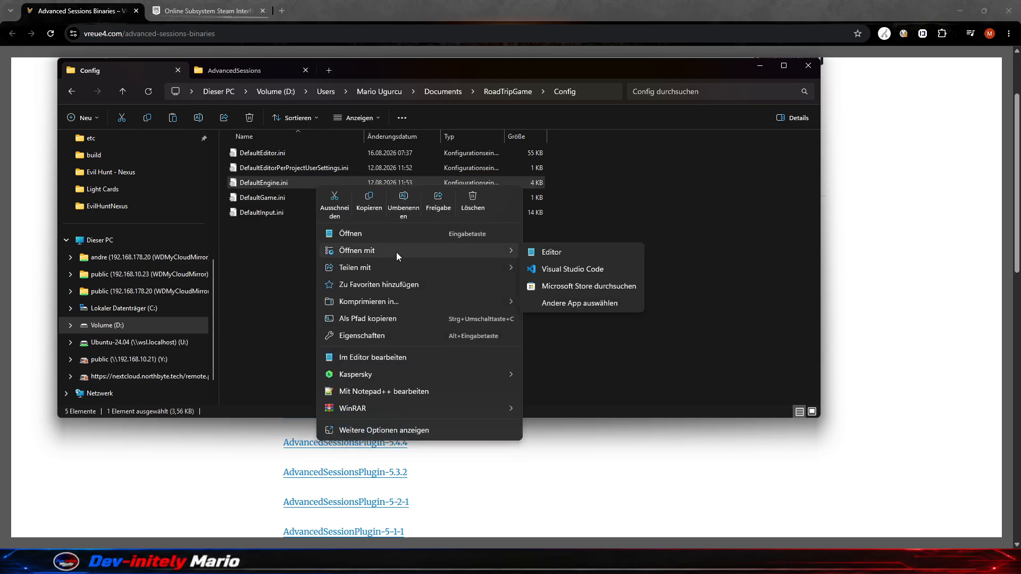
click(574, 249)
scroll(579, 282, down, 20)
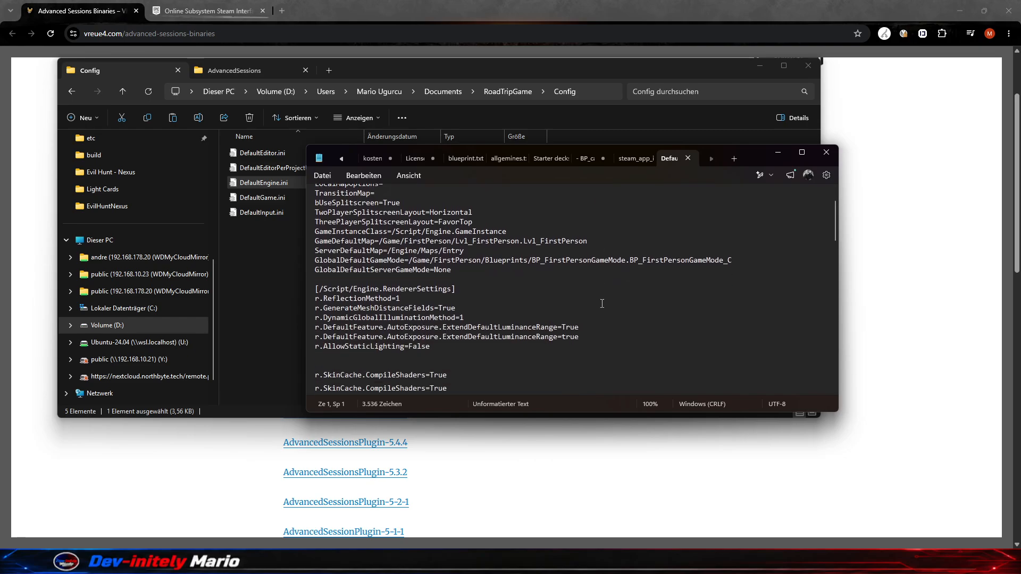
Step: Switch to the browser and copy the complete Finished Settings block for DefaultEngine.ini from the Online Subsystem Steam documentation
click(949, 203)
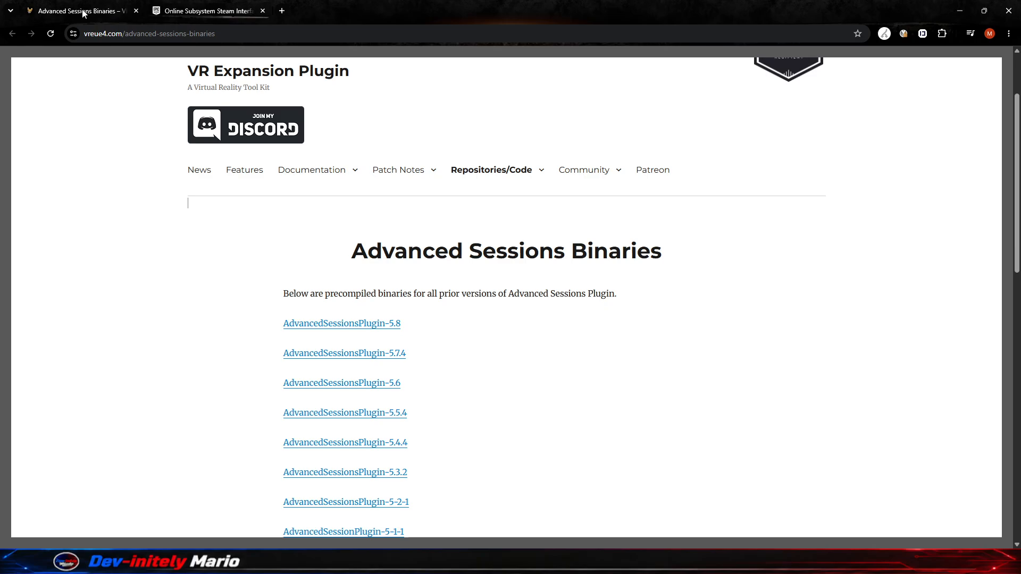
click(244, 11)
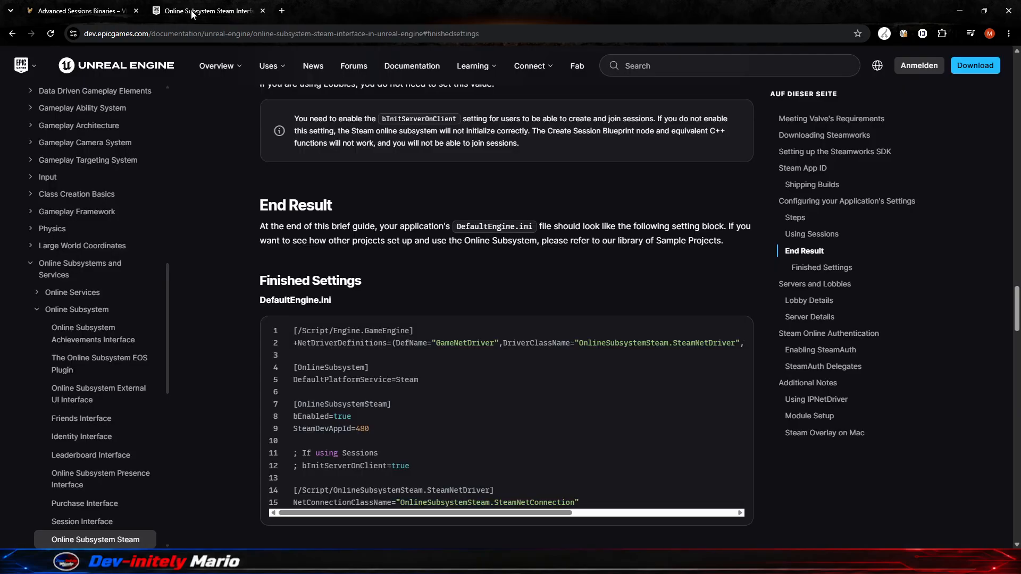
scroll(452, 282, down, 2)
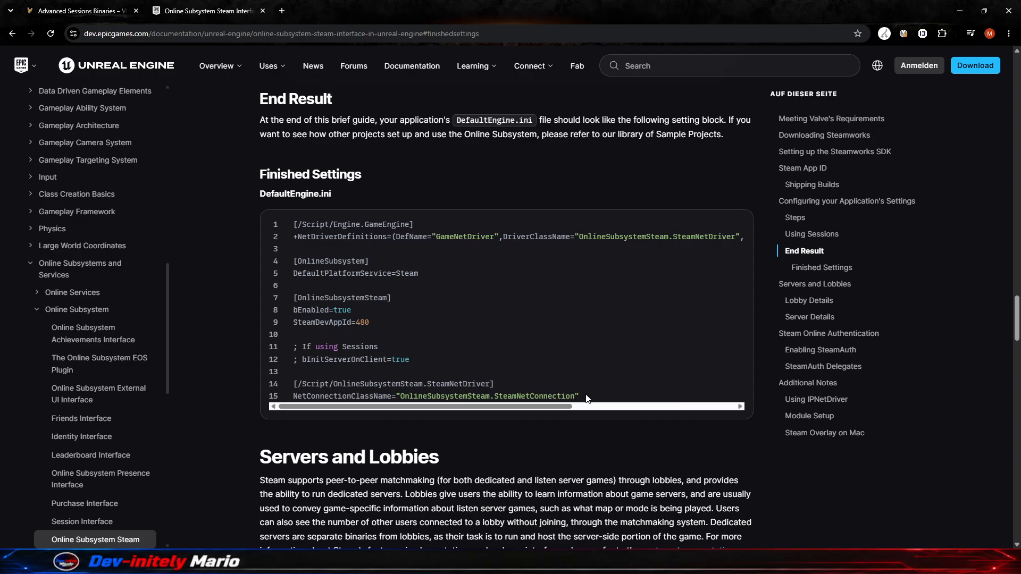
drag(585, 397, 283, 215)
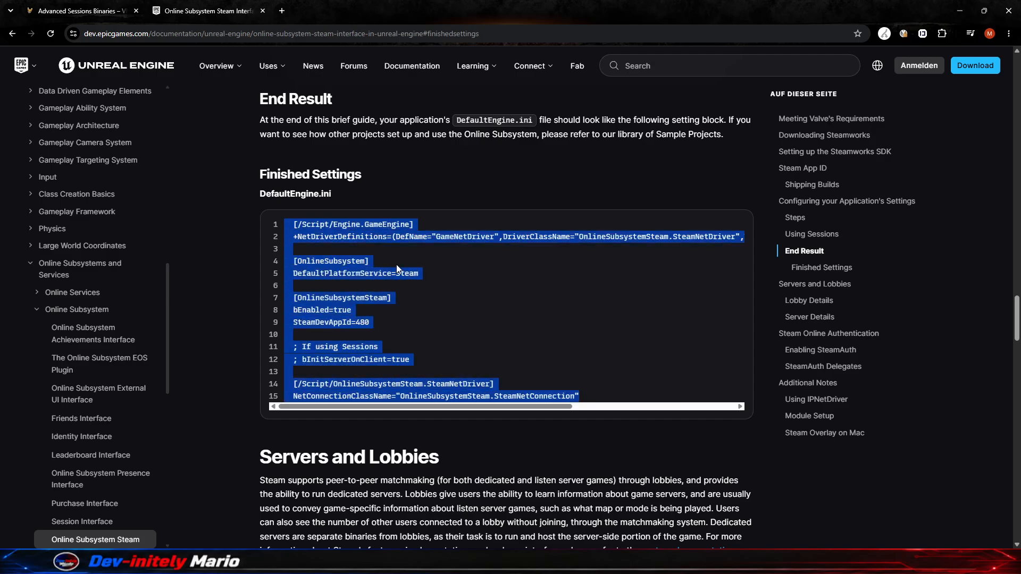
Step: Examine which Unreal Engine versions the documentation can be shown for and return to the Finished Settings section
scroll(319, 245, up, 10)
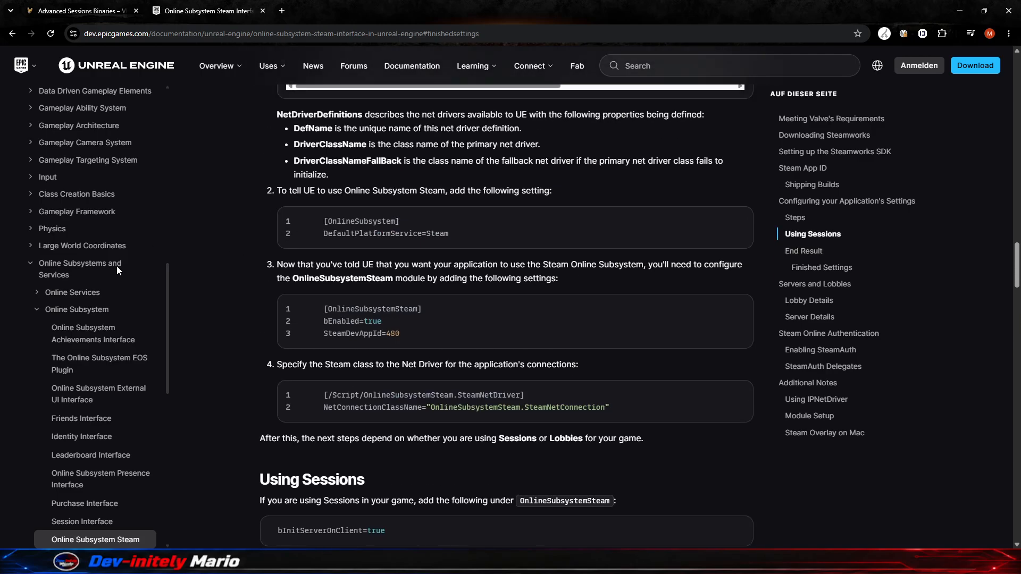
scroll(116, 265, up, 10)
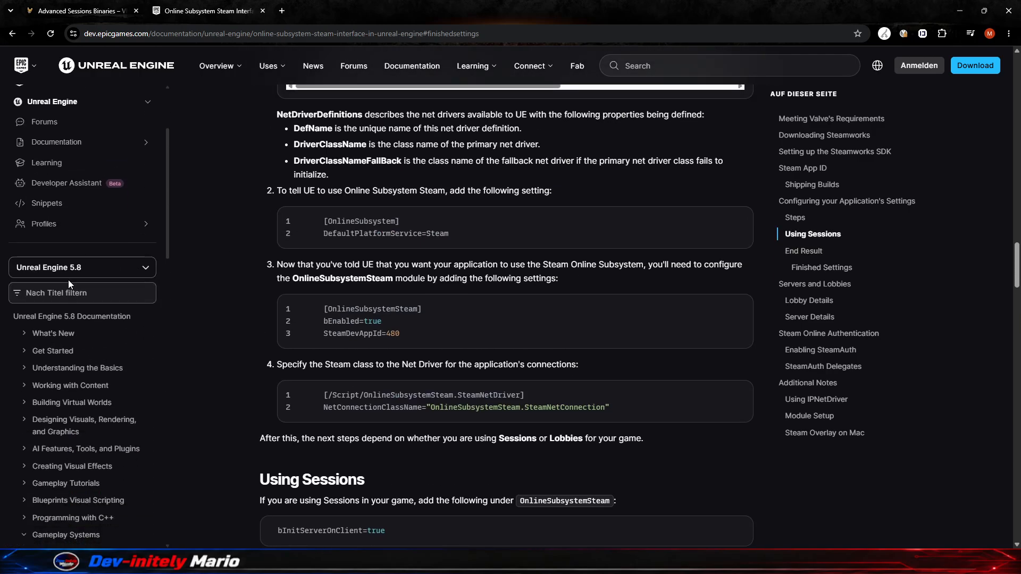
click(113, 270)
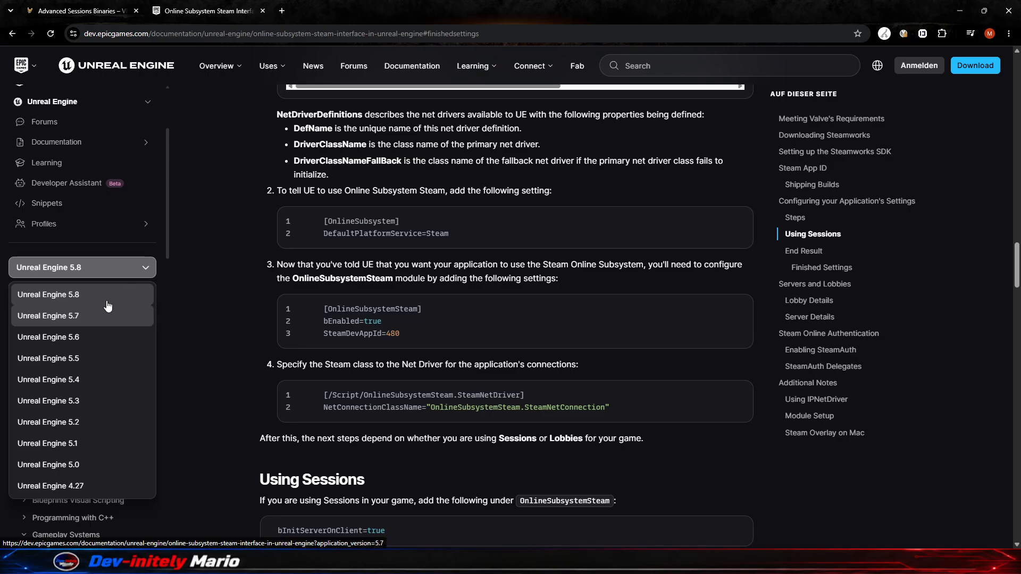
scroll(532, 309, down, 12)
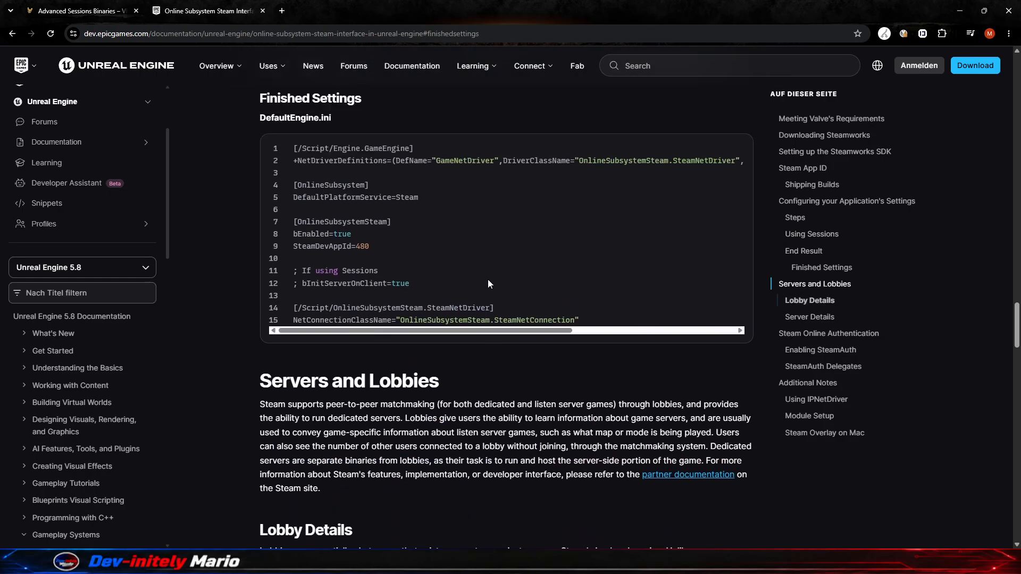
scroll(500, 266, up, 1)
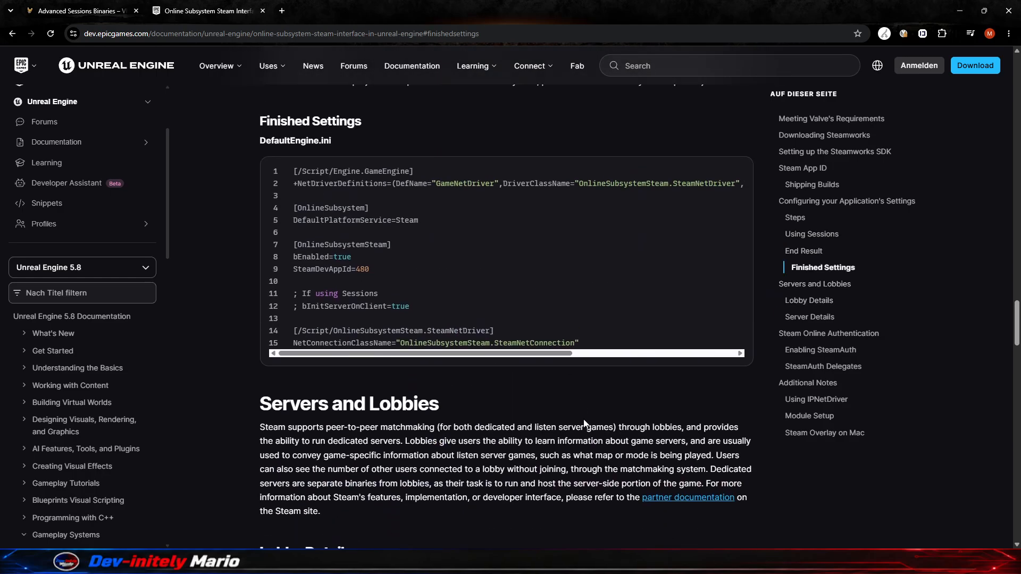
Step: Return to DefaultEngine.ini and paste the copied Steam settings block below the ManualIPAddress line at the end of the file
click(622, 561)
click(476, 304)
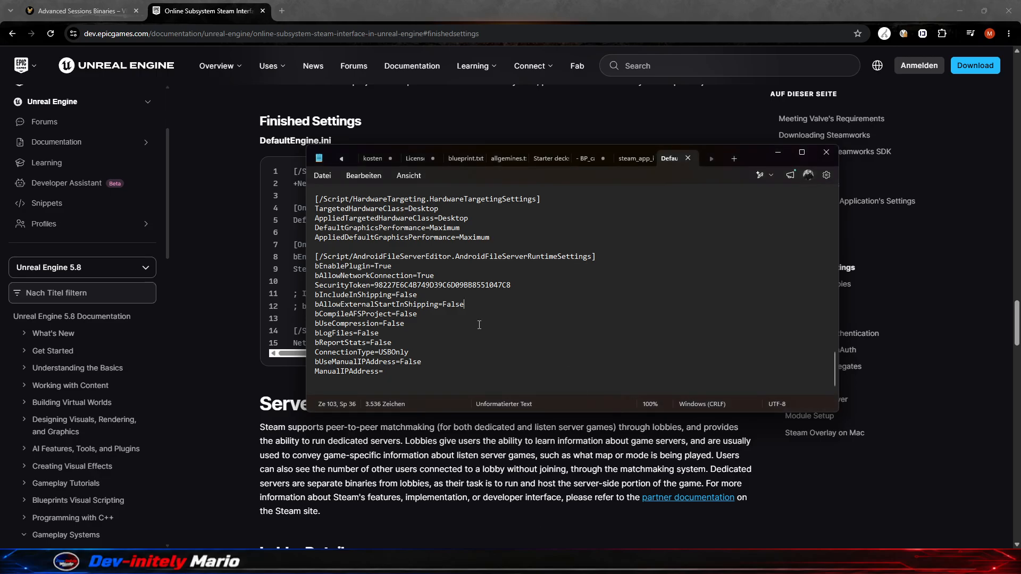
click(381, 371)
text([/Script/Engine.GameEngine] 	+NetDriverDefinitions=(DefName="GameNetDriver",DriverClassName="OnlineSubsystemSteam.SteamNetDriver",DriverClassNameFallback="OnlineSubsystemUtils.IpNetDriver")  	[OnlineSubsystem] 	DefaultPlatformService=Steam  	[OnlineSubsystemSteam] 	bEnabled=true 	SteamDevAppId=480  	; If using Sessions 	; bInitServerOnClient=true  	[/Script/OnlineSubsystemSteam.SteamNetDriver] 	NetConnectionClassName="OnlineSubsystemSteam.SteamNetConnection")
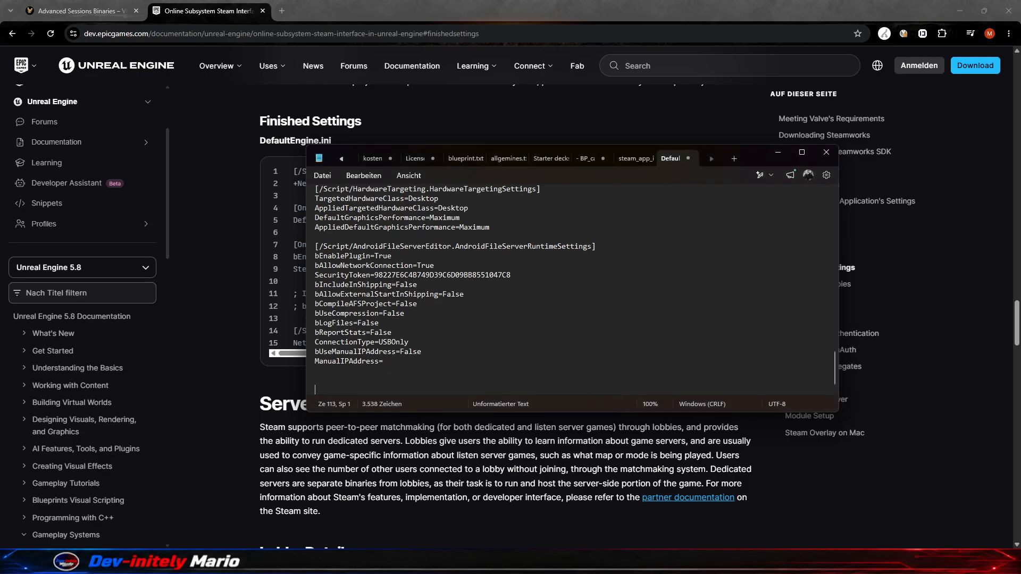
Step: Remove the leading indentation from every line of the pasted Steam settings, from [/Script/Engine.GameEngine] through NetConnectionClassName
click(348, 253)
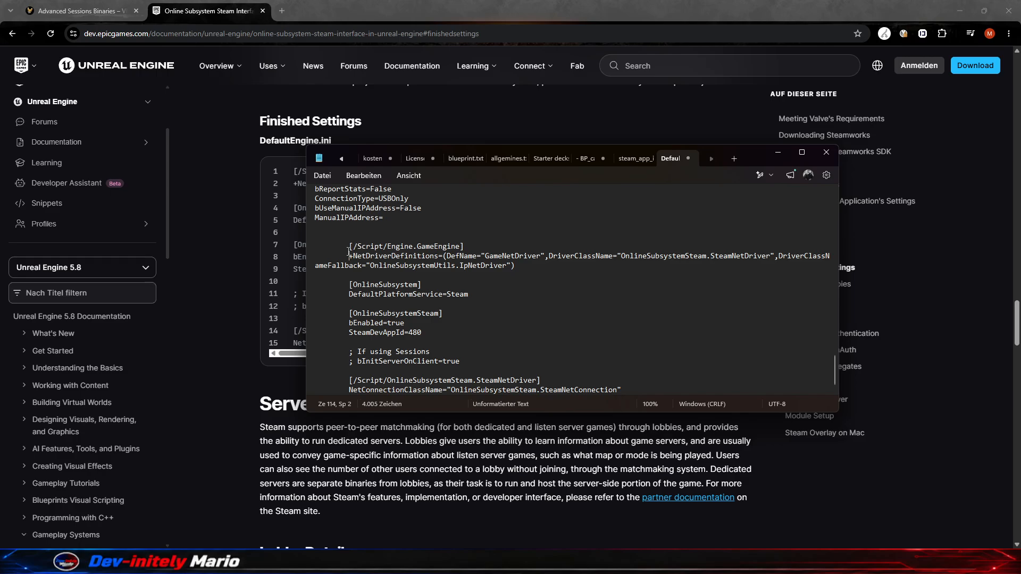
key(BackSpace)
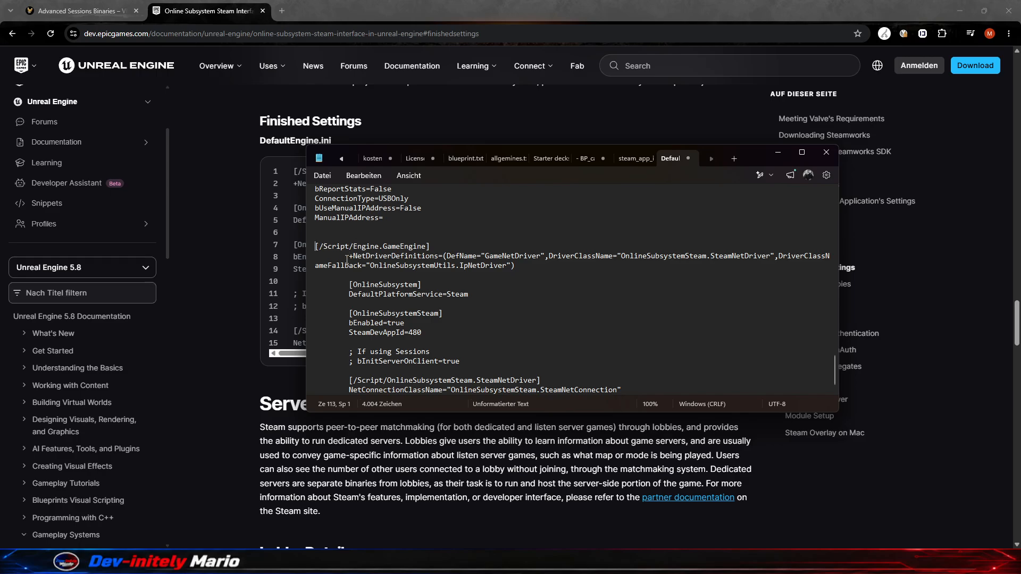
click(348, 257)
key(BackSpace)
click(348, 286)
key(BackSpace)
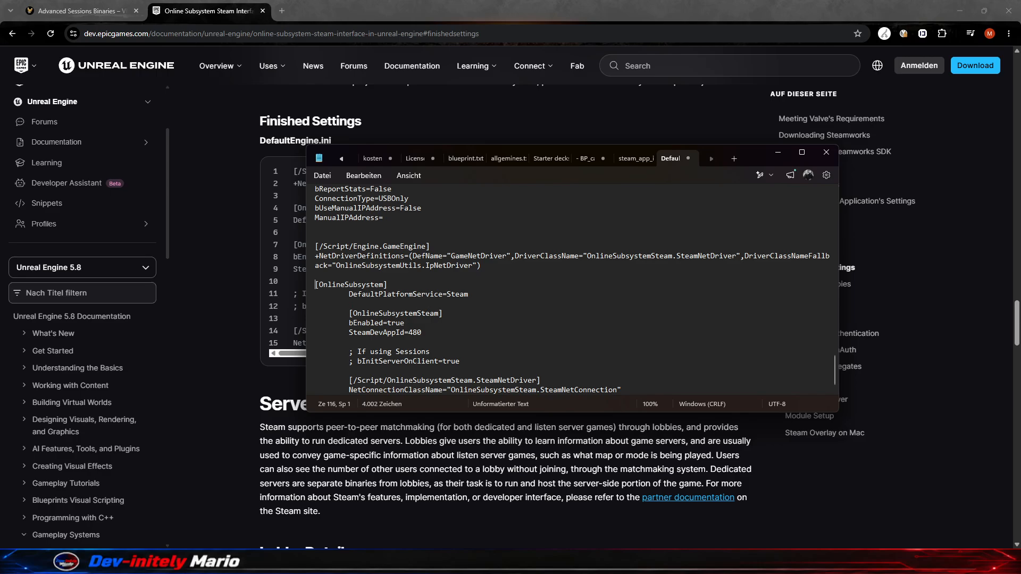
key(Down)
key(BackSpace)
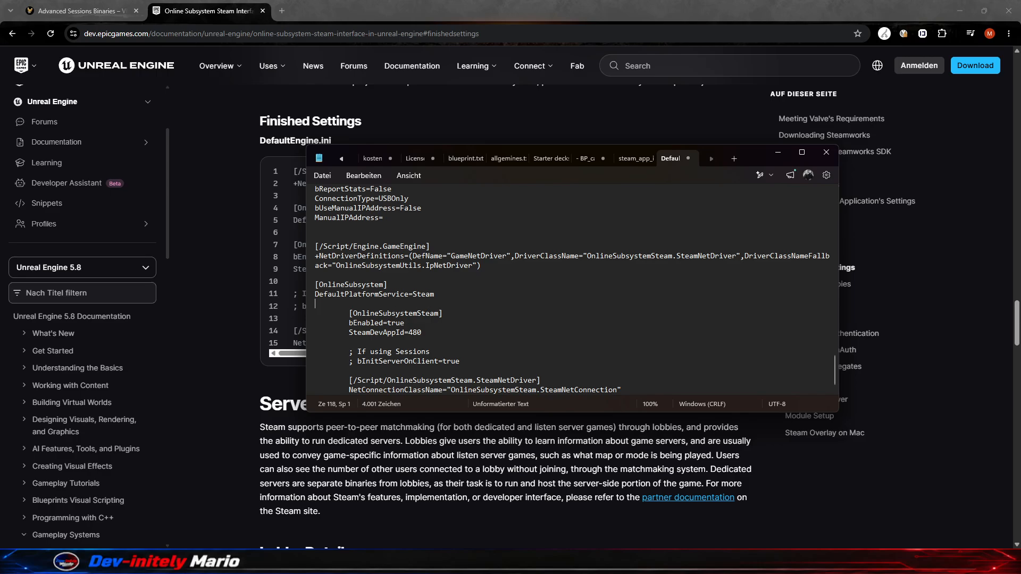
key(Down)
key(Down)
key(BackSpace)
key(Down)
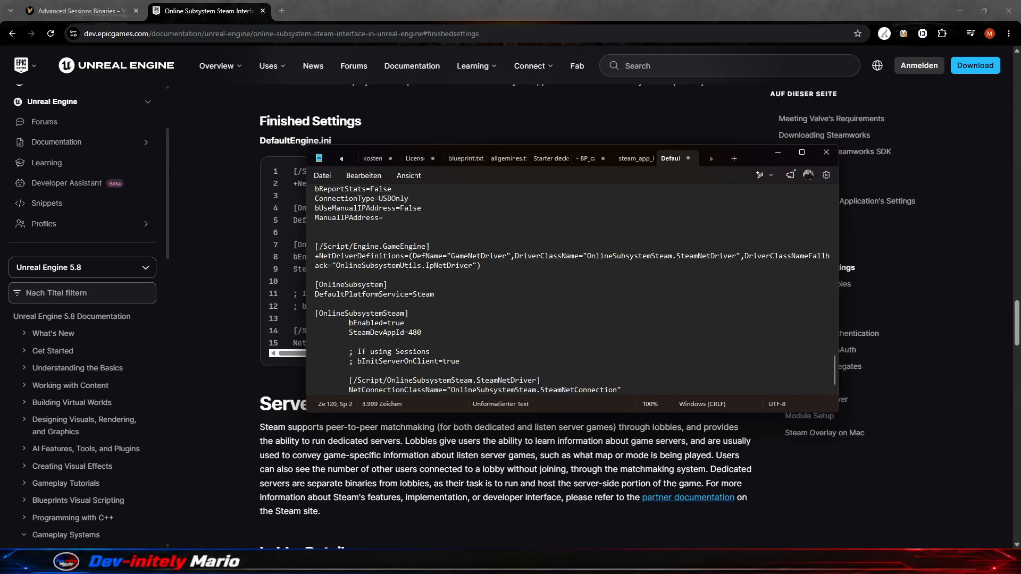
key(Delete)
key(Down)
key(Delete)
key(Down)
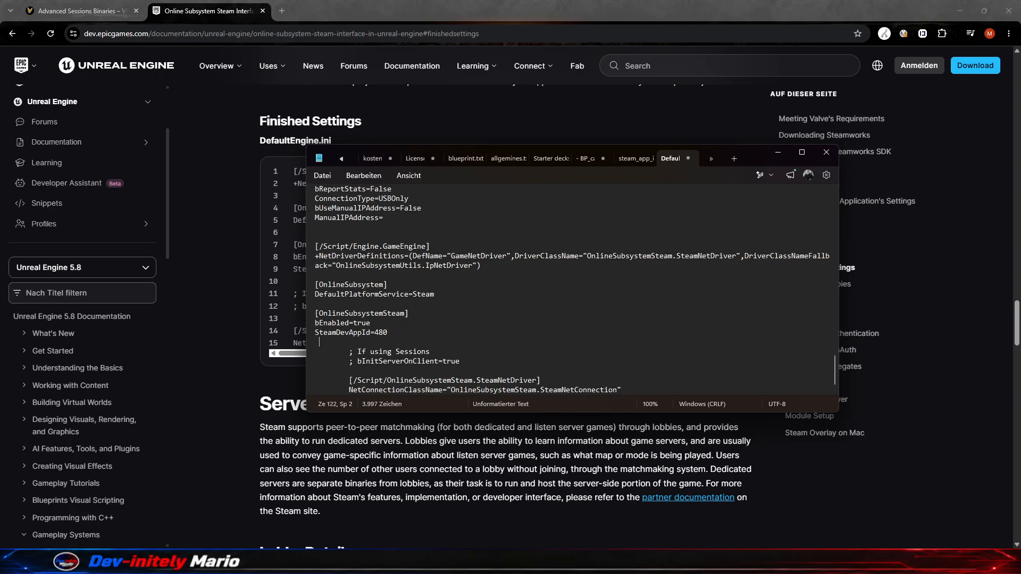
key(BackSpace)
key(Down)
key(Delete)
key(Down)
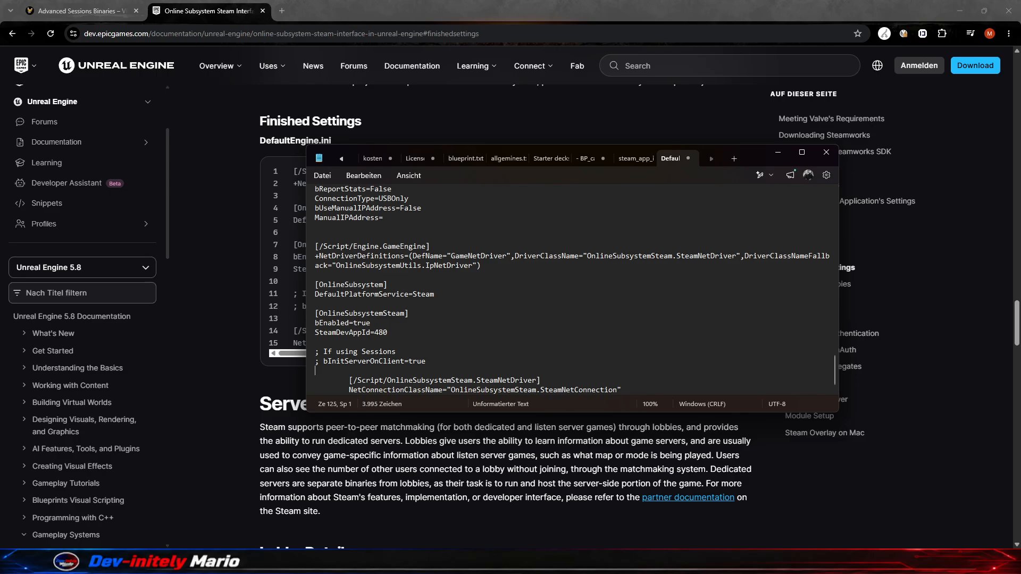
key(Delete)
key(Down)
key(Delete)
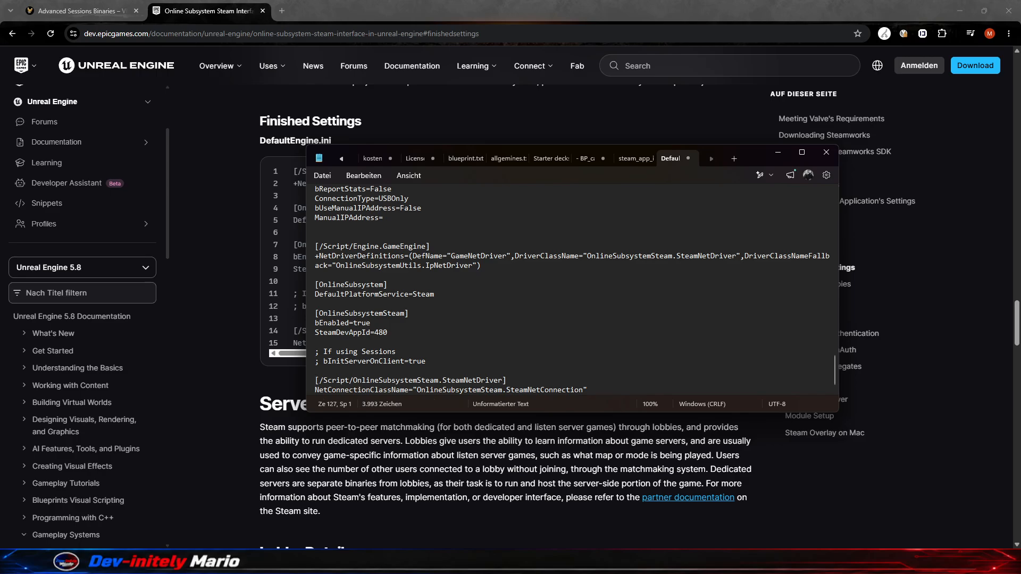
scroll(466, 313, down, 1)
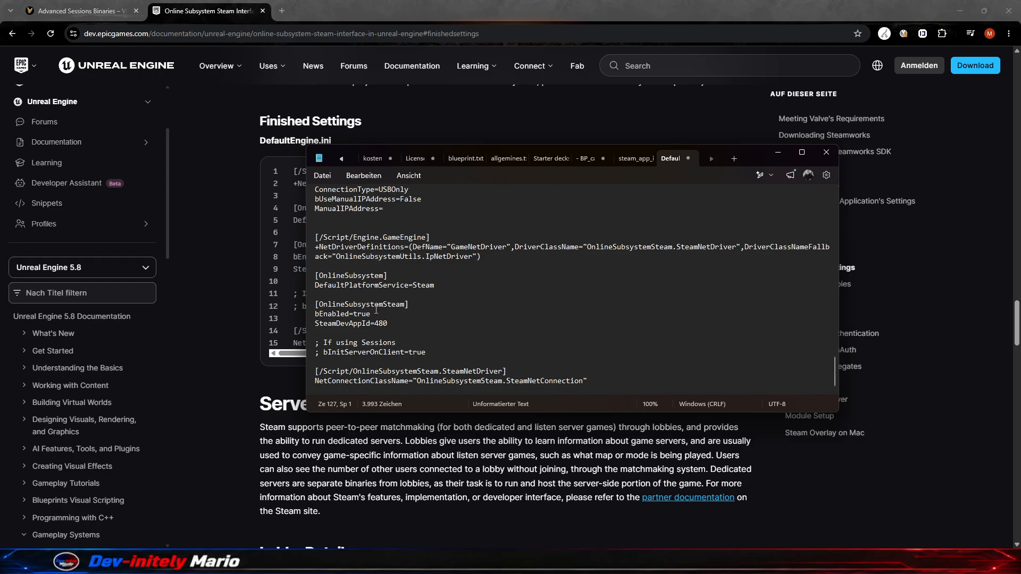
click(349, 323)
click(378, 323)
Step: Leave the settings file and agree to rebuild the missing RoadTripGame modules so the project opens in Unreal Editor
click(730, 528)
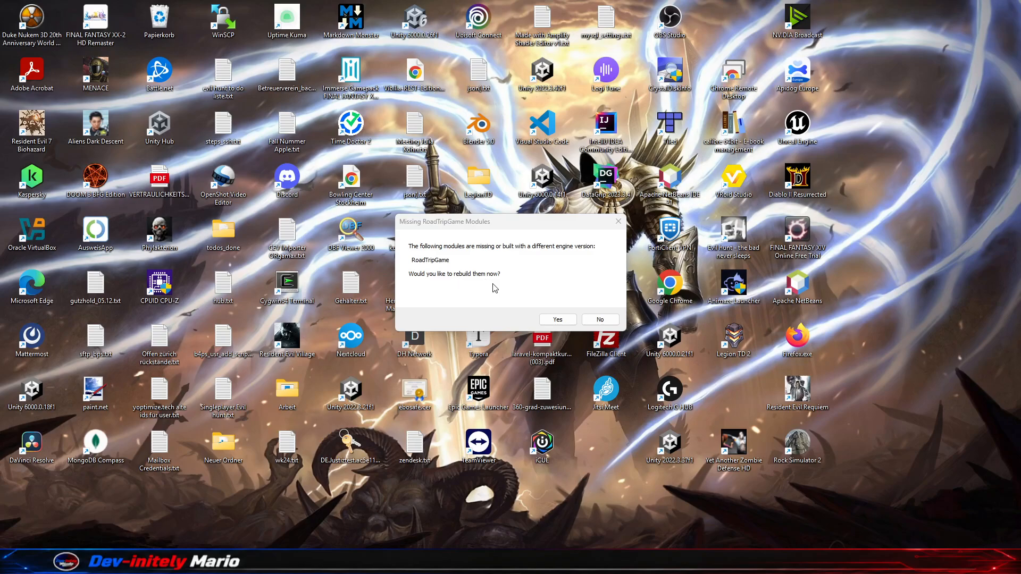
click(557, 319)
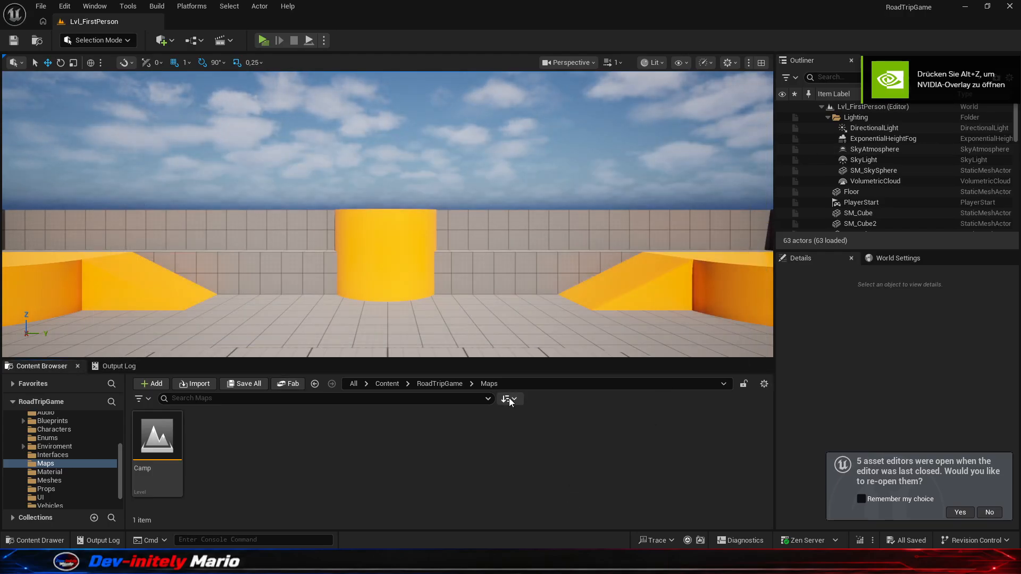
Step: Open the plugin browser in Unreal Editor and search for "steam"
click(64, 6)
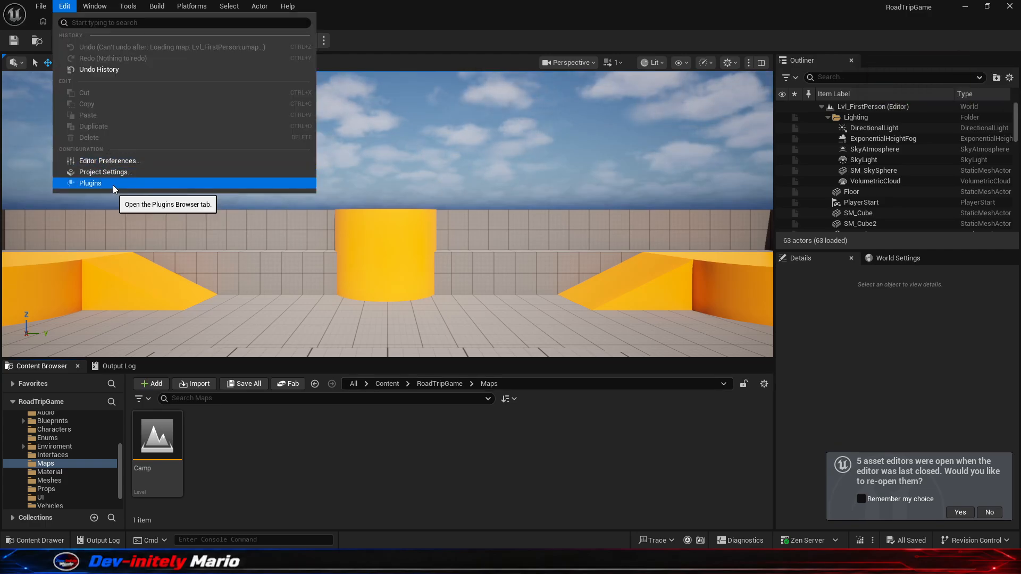
click(93, 183)
text(steam)
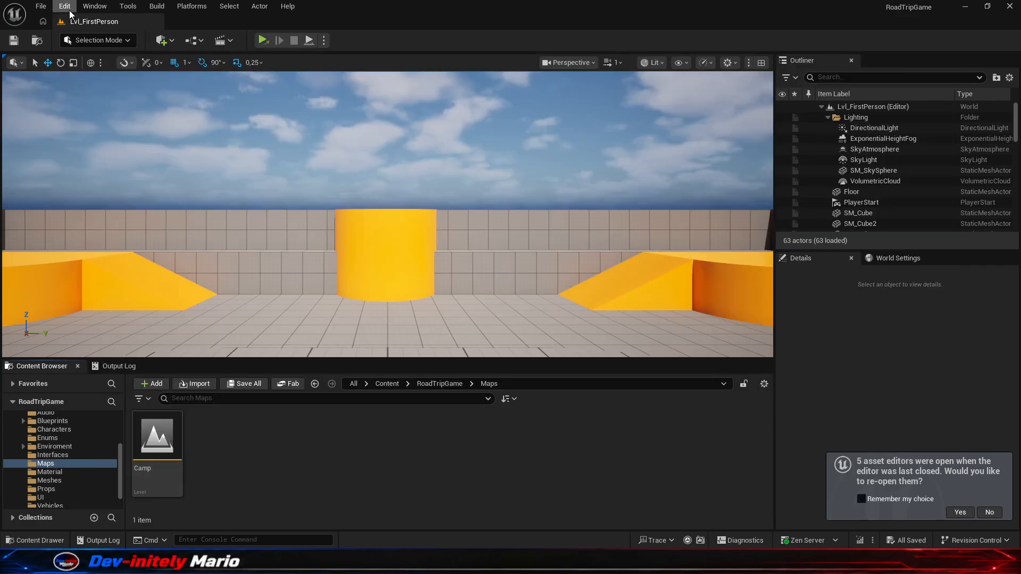
Step: Search the plugin browser for "steam" to check which Steam plugins are enabled, and decline reopening the previously open asset editors
click(65, 6)
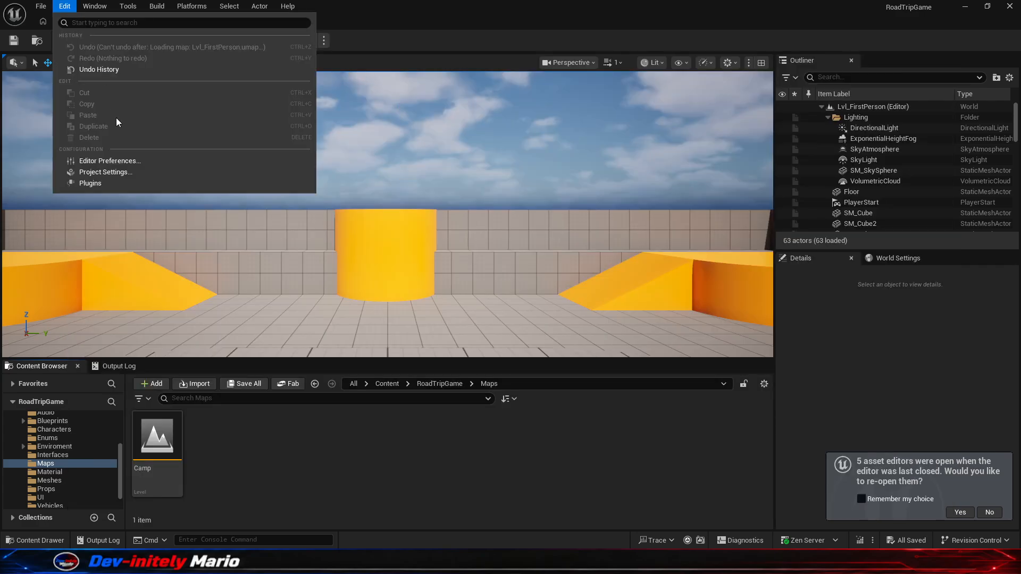
click(123, 182)
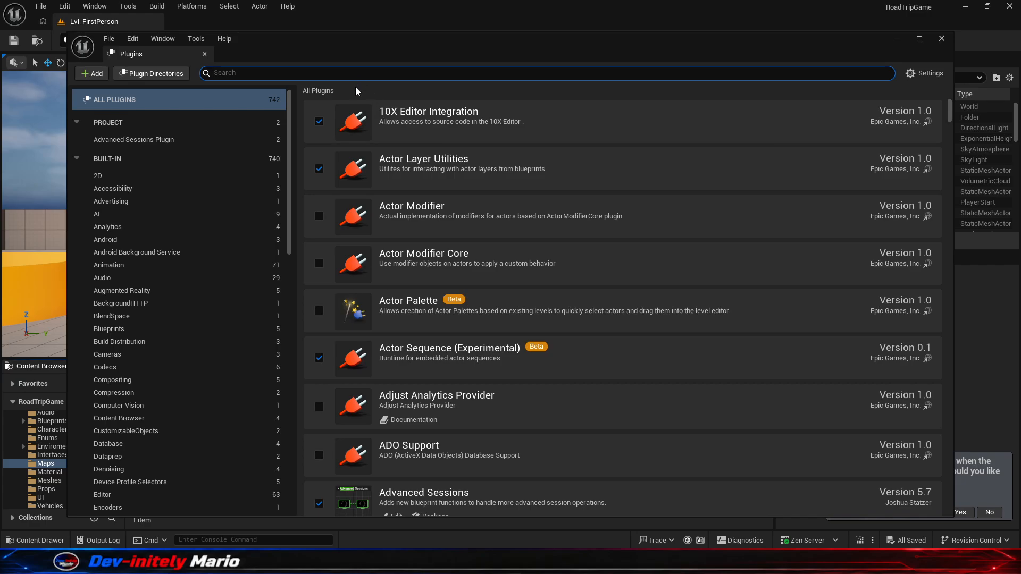
text(steam)
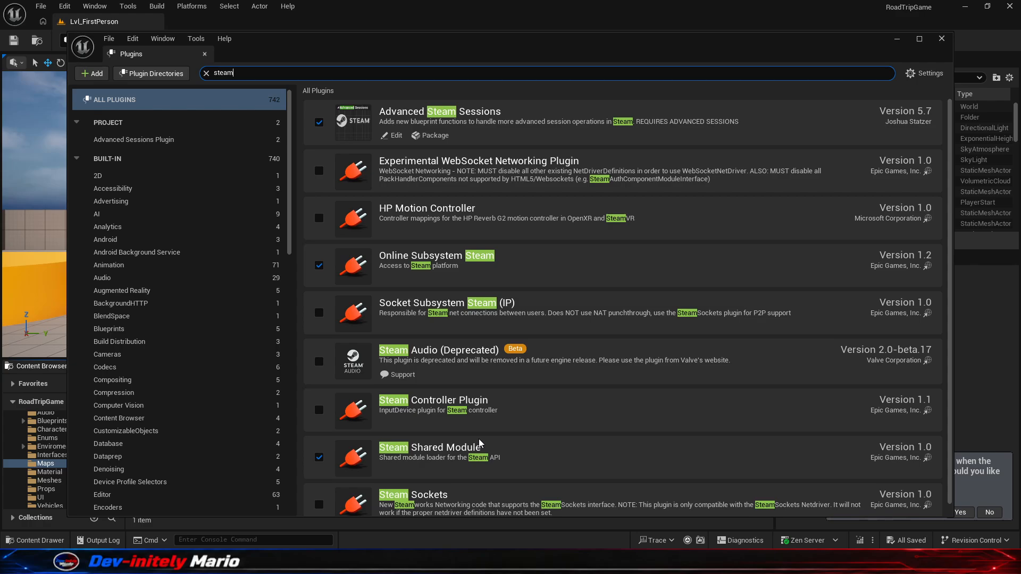
click(942, 38)
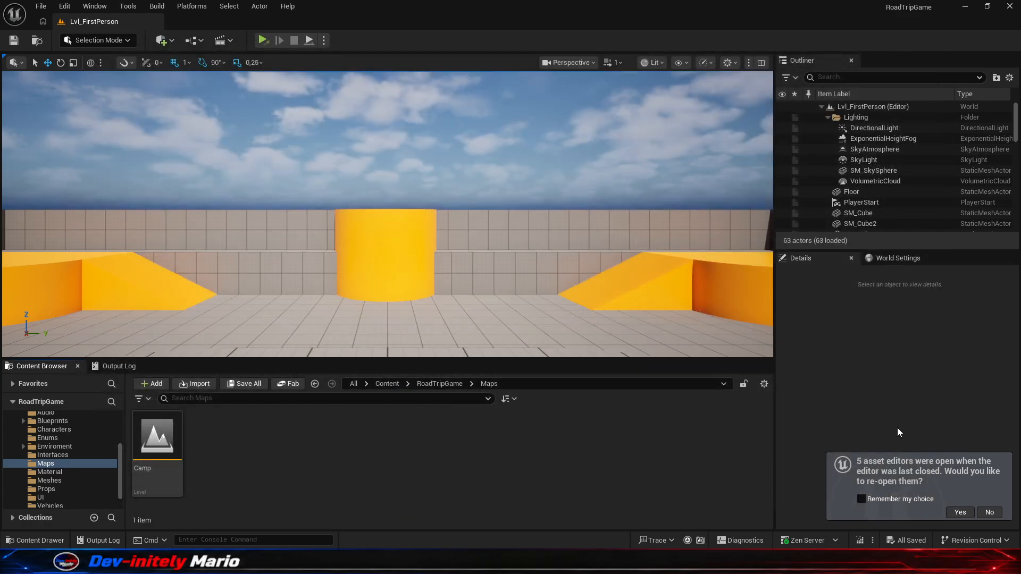
click(989, 512)
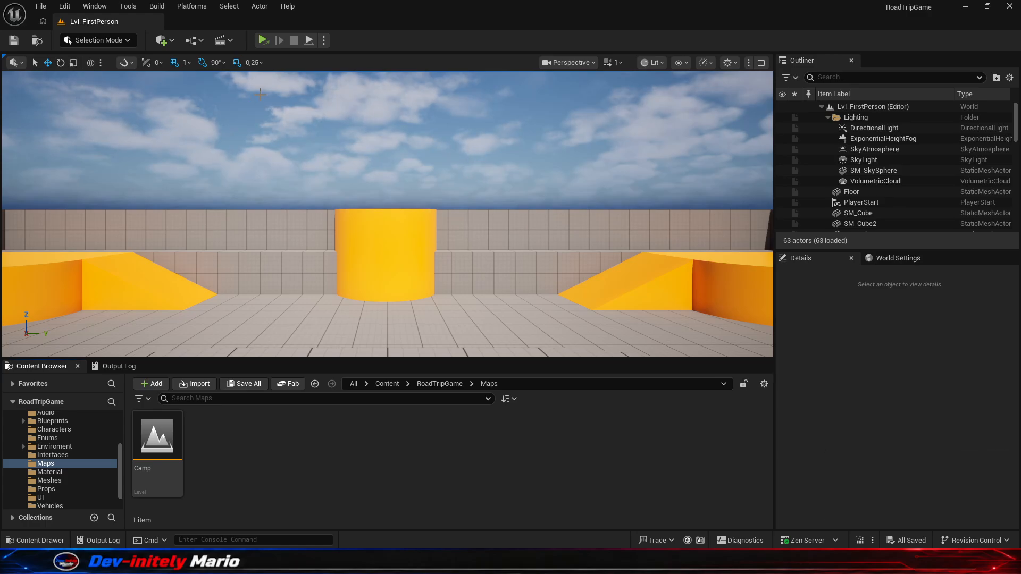
Step: Run the level as a Standalone Game, check the account's game status in the Steam friends window, and close the game
click(324, 41)
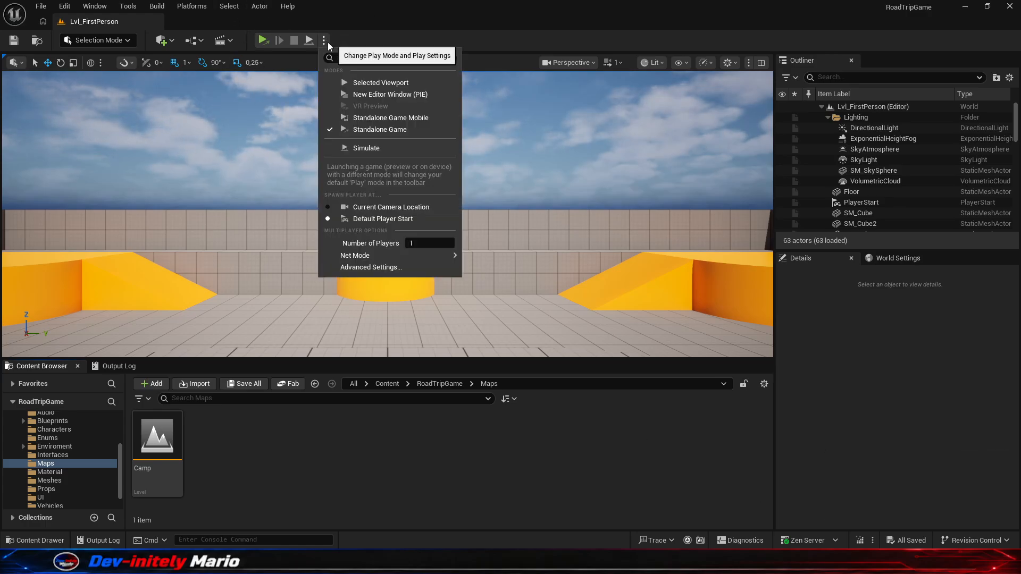
click(448, 5)
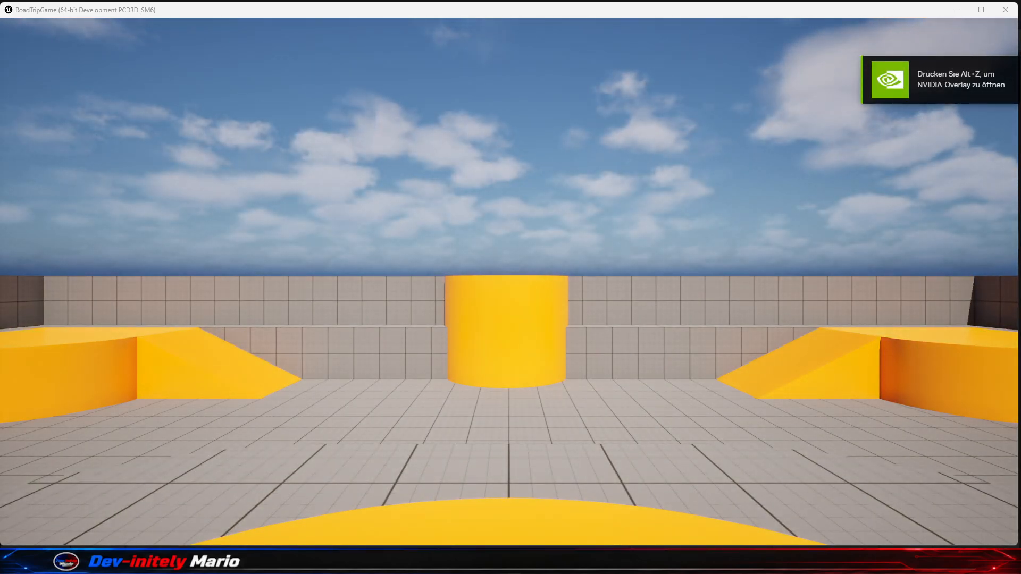
drag(931, 106, 631, 101)
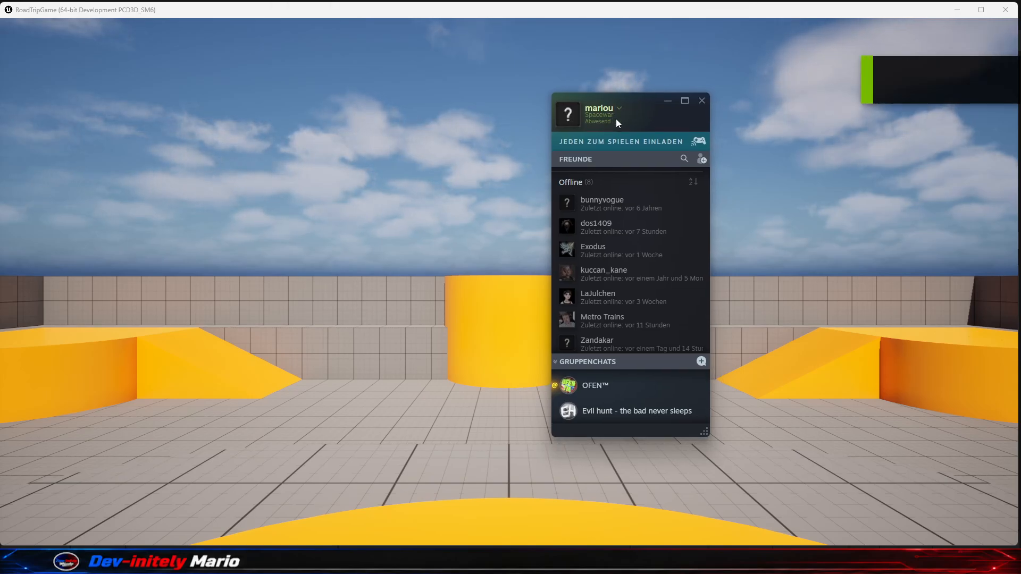
drag(638, 100, 1020, 125)
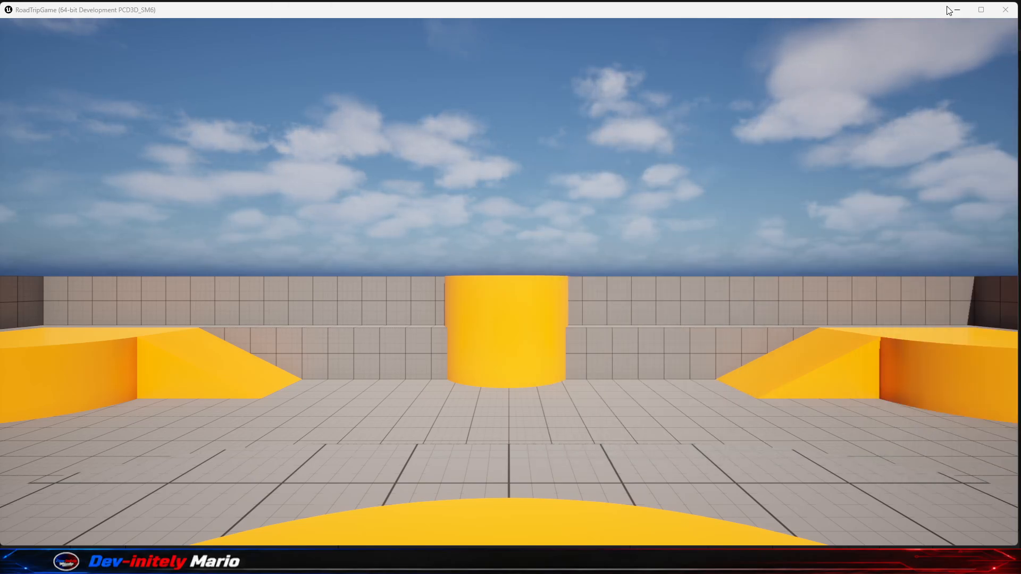
click(1005, 10)
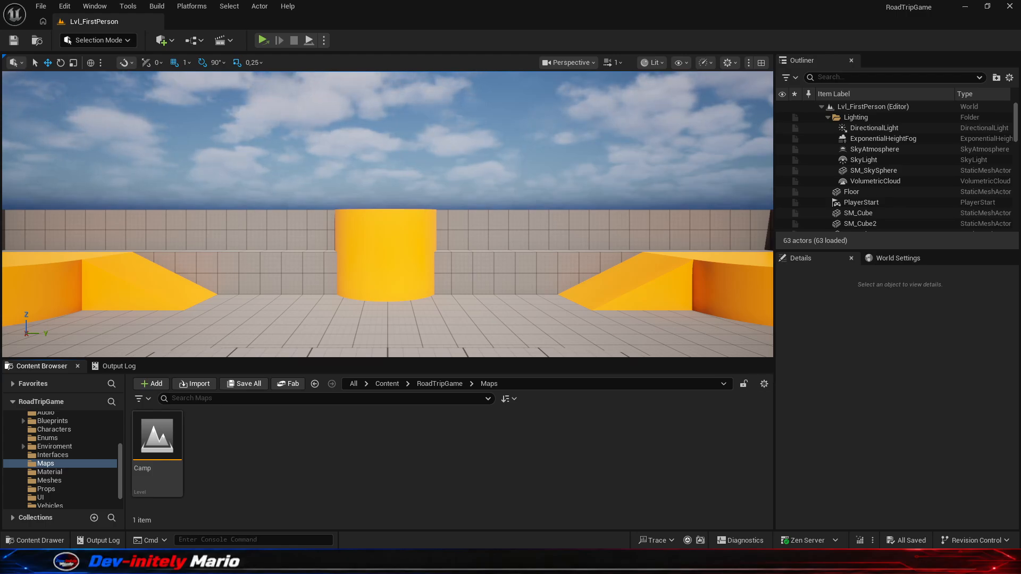
mouse_move(1020, 124)
mouse_down()
mouse_move(545, 124)
mouse_move(1020, 123)
mouse_up()
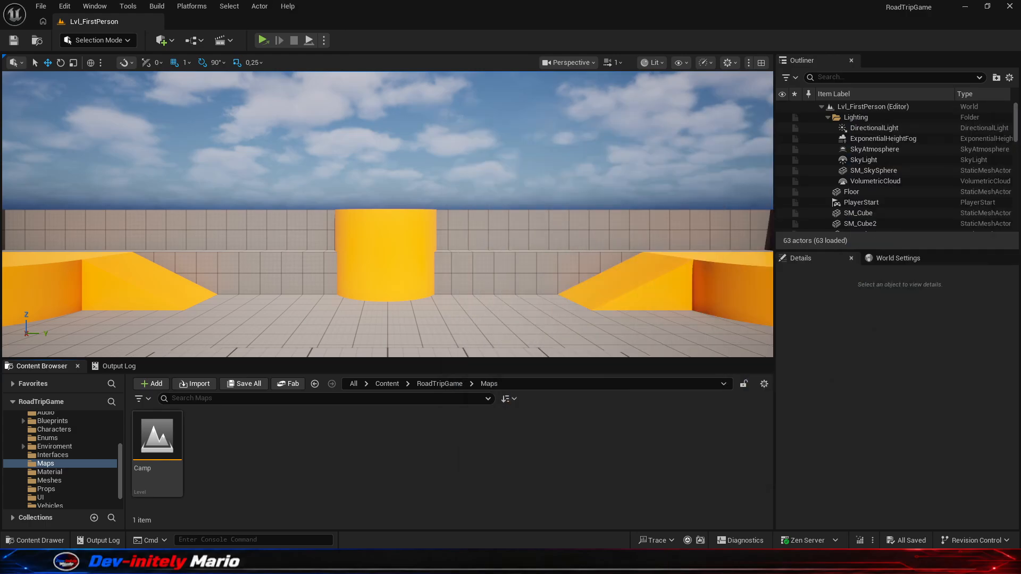